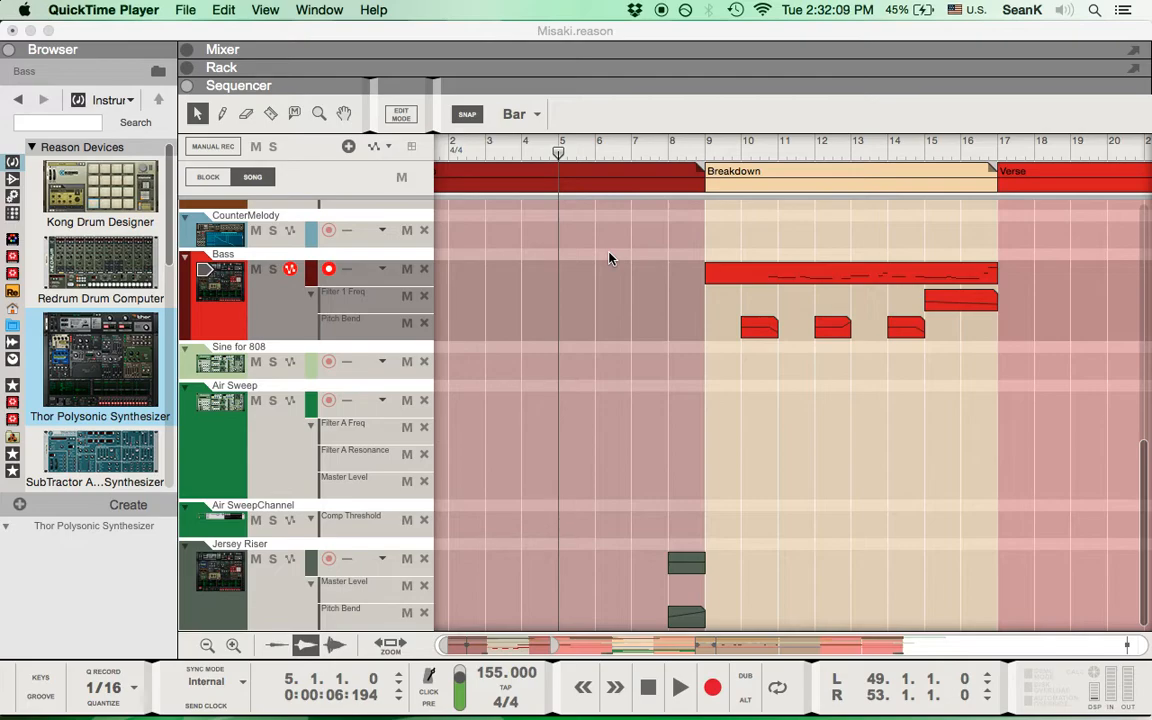
# Listen to the transition into the Breakdown from bar 5, and to the Jersey Riser track soloed from bar 8.
pyautogui.click(622, 302)
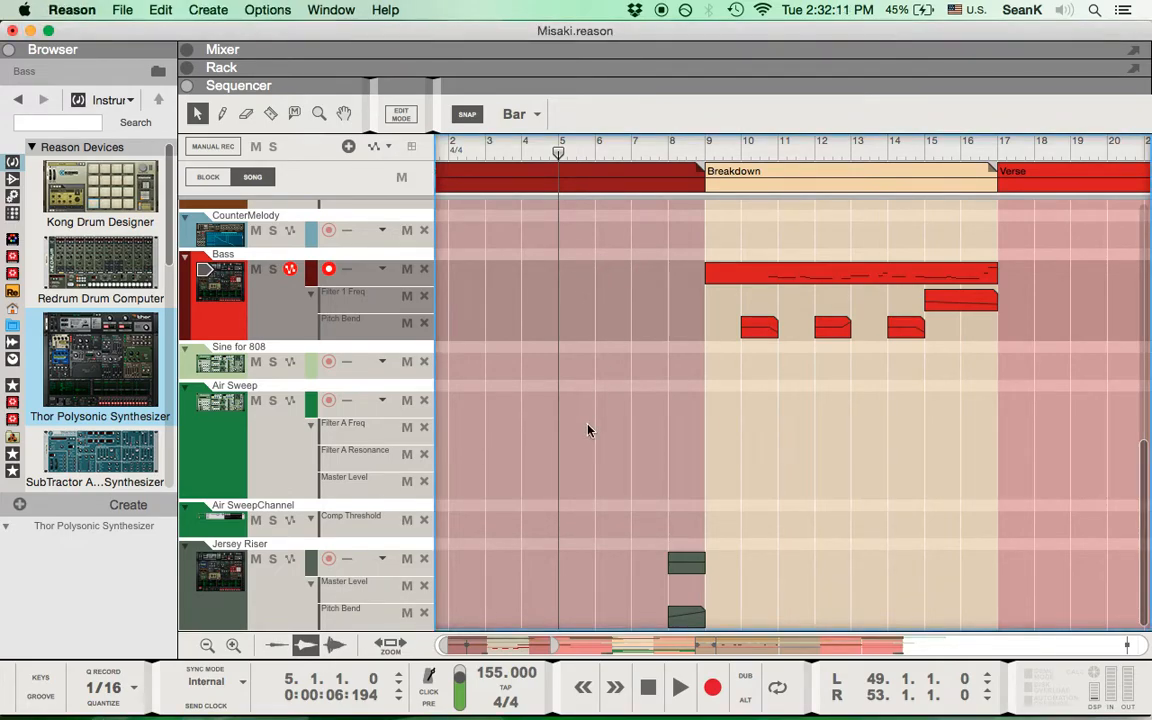
pyautogui.press('space')
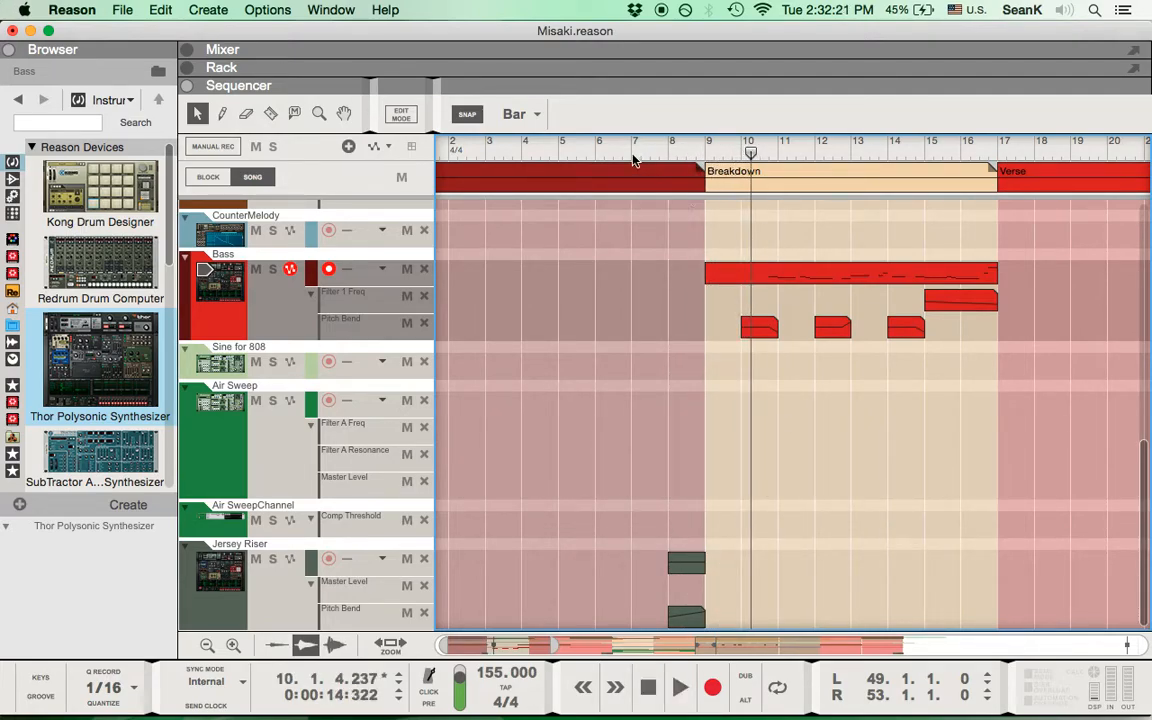
pyautogui.click(672, 162)
pyautogui.click(272, 558)
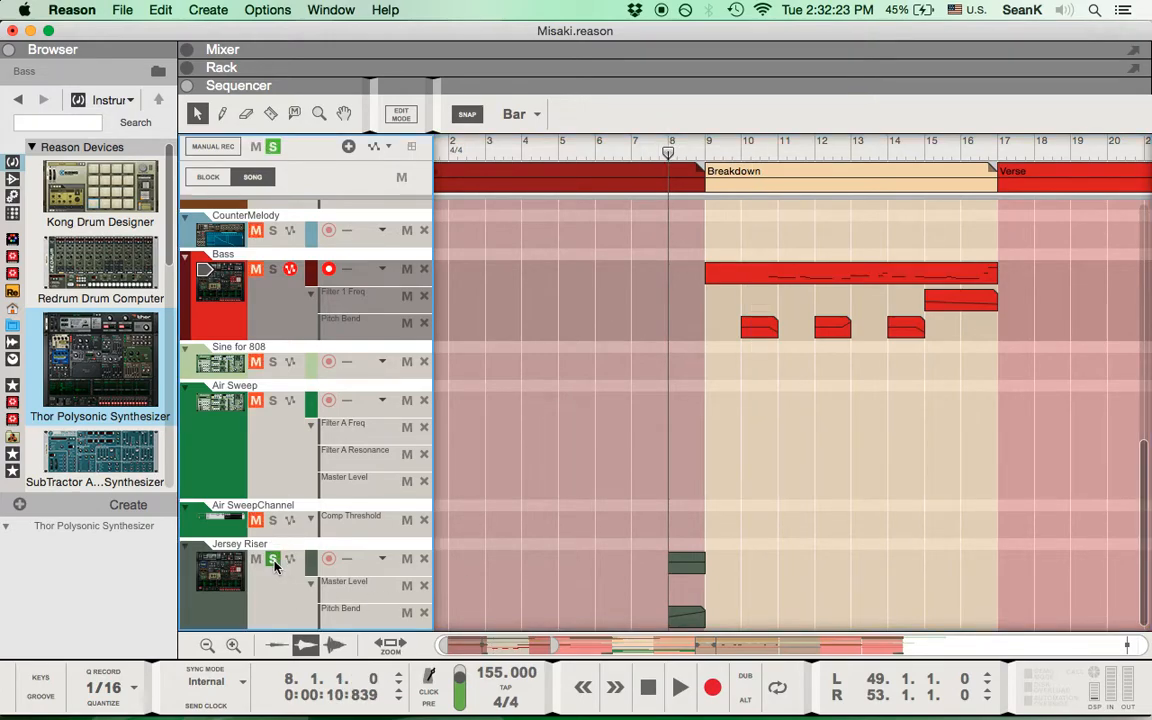
pyautogui.press('space')
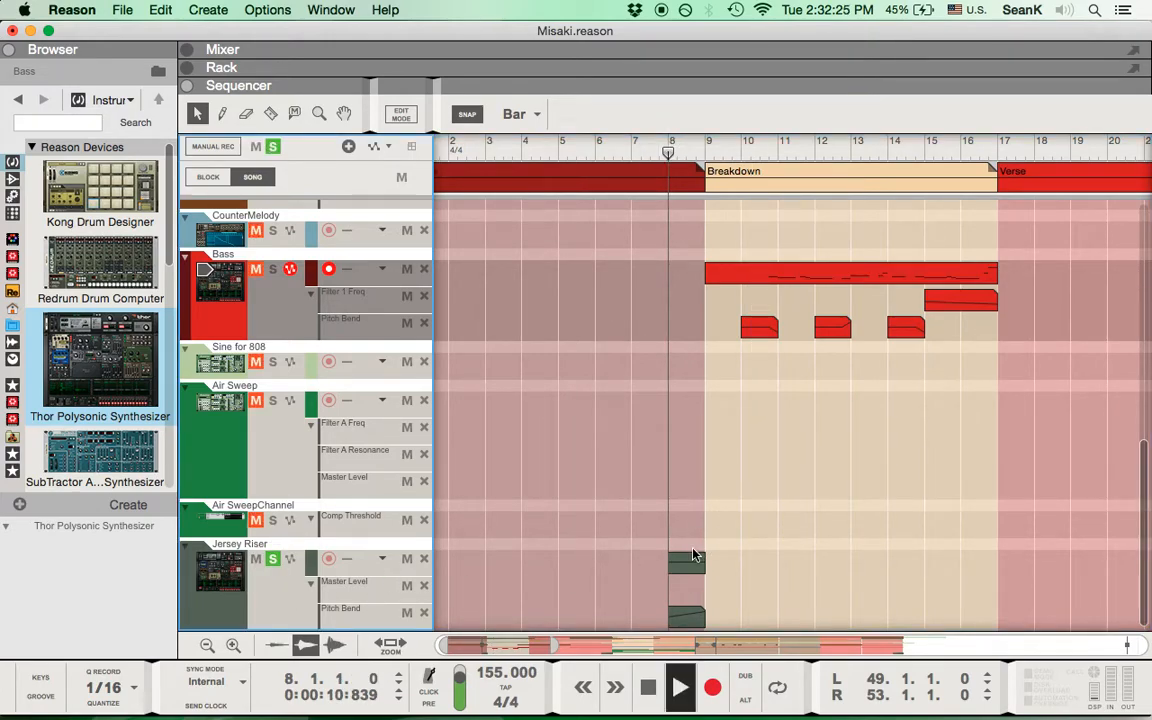
pyautogui.press('space')
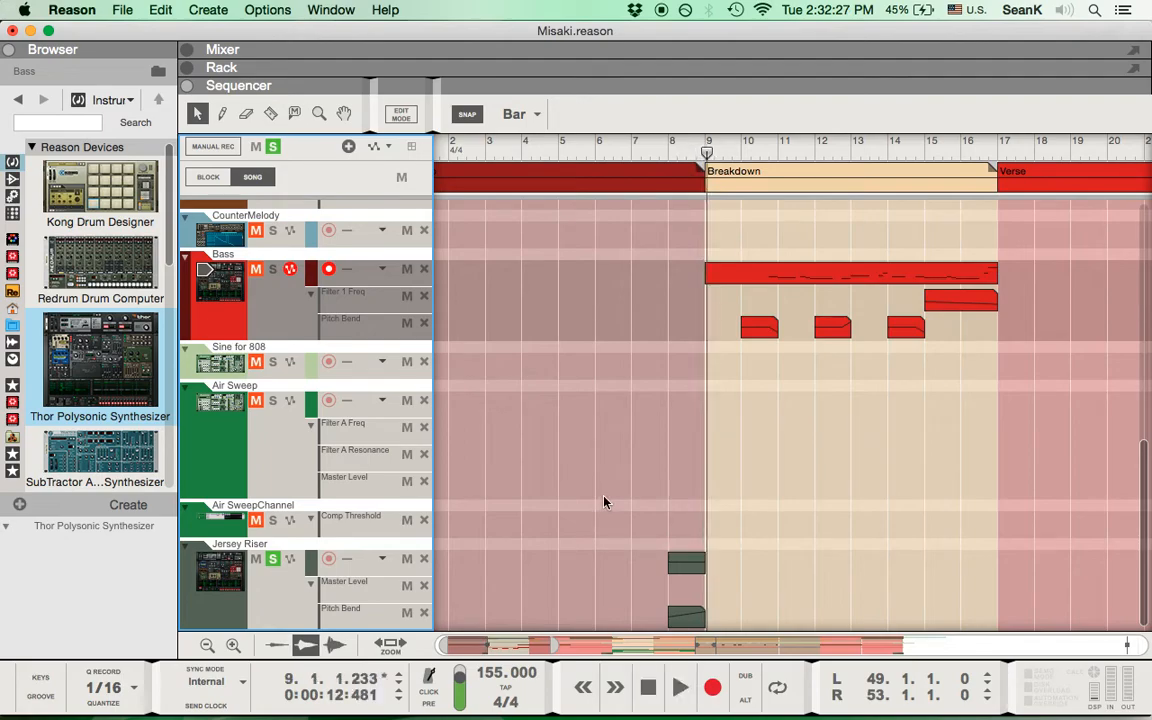
pyautogui.click(272, 558)
# Move the song position to bar 8 and bring up the Jersey Riser's Thor synthesizer in the rack.
pyautogui.click(668, 163)
pyautogui.press('F7')
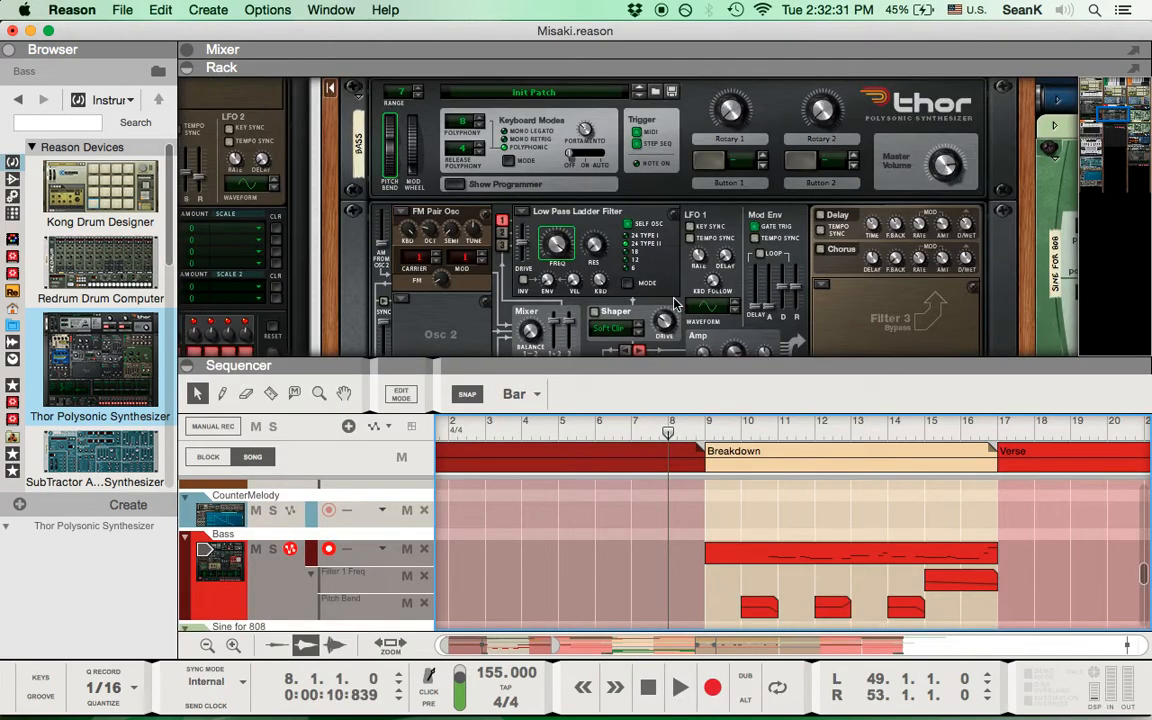
pyautogui.press('F6')
pyautogui.scroll(-1, 674, 304)
pyautogui.scroll(-10, 674, 304)
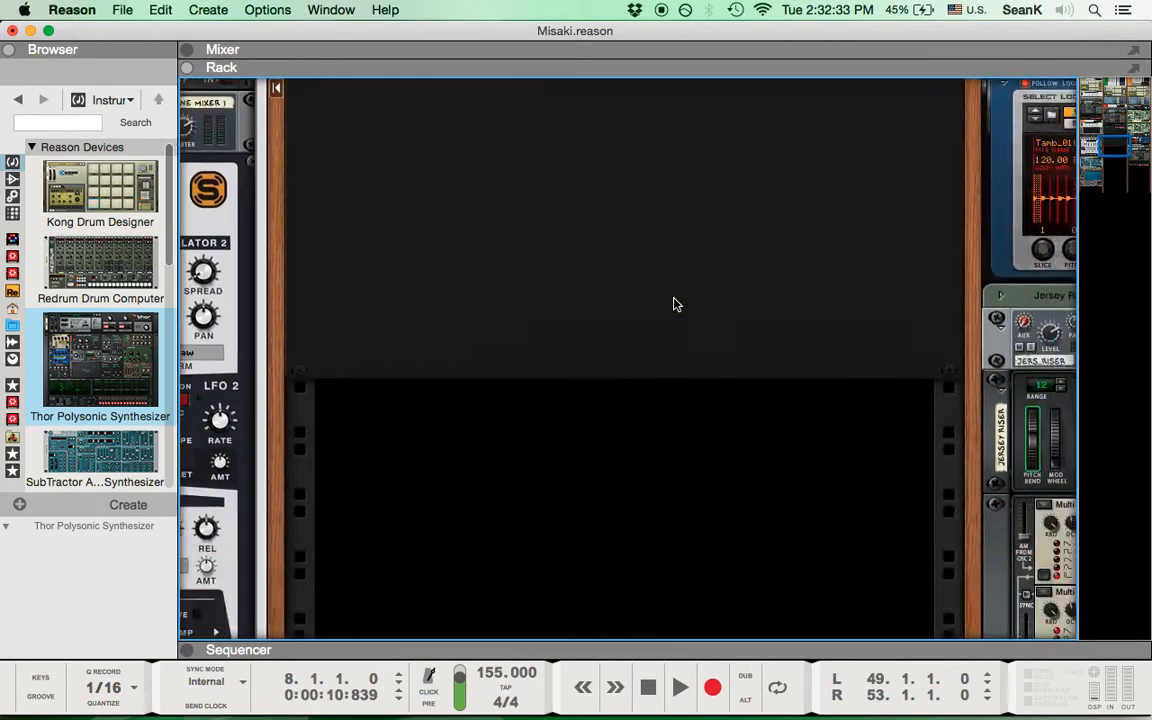
pyautogui.hscroll(7, 674, 304)
pyautogui.scroll(4, 674, 304)
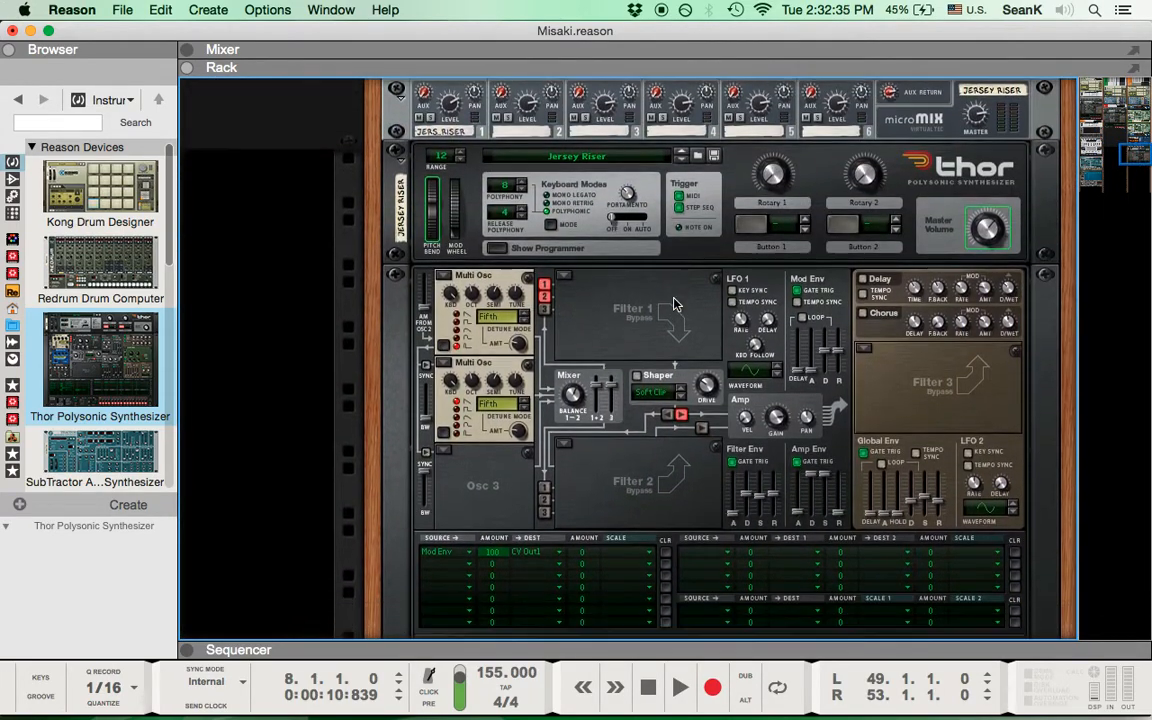
# Play the song from bar 8 to bar 9 while viewing the Jersey Riser's full Thor programmer in the rack.
pyautogui.press('Home')
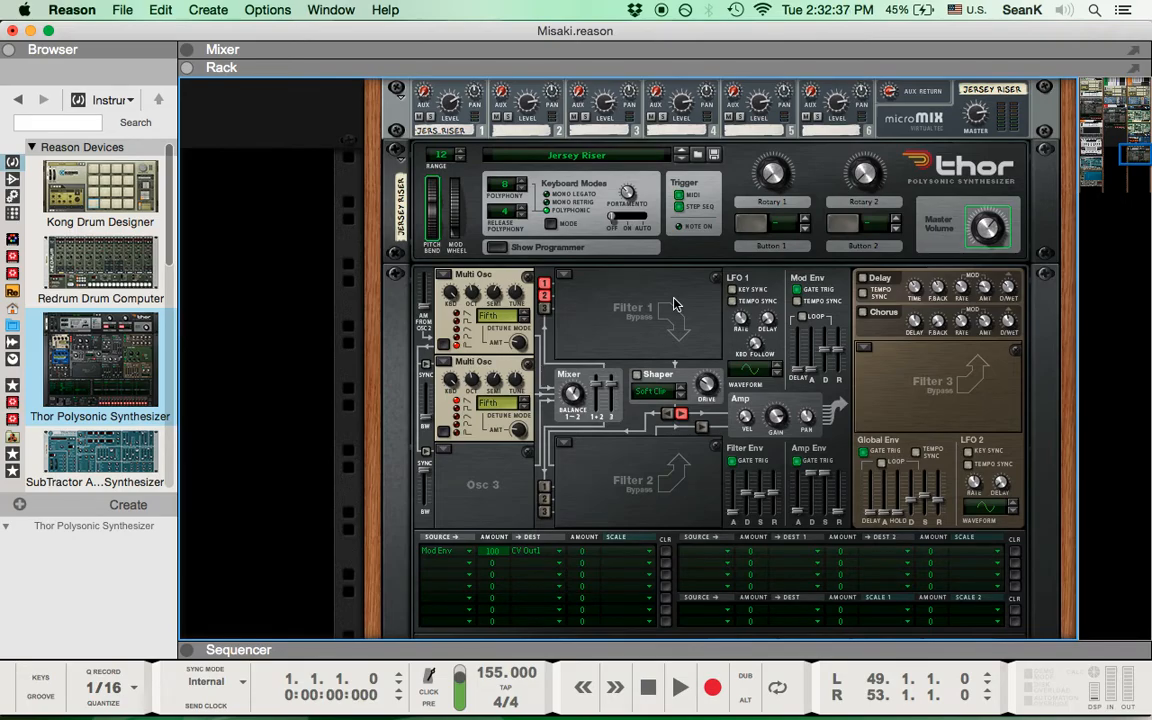
pyautogui.press('F7')
pyautogui.click(668, 150)
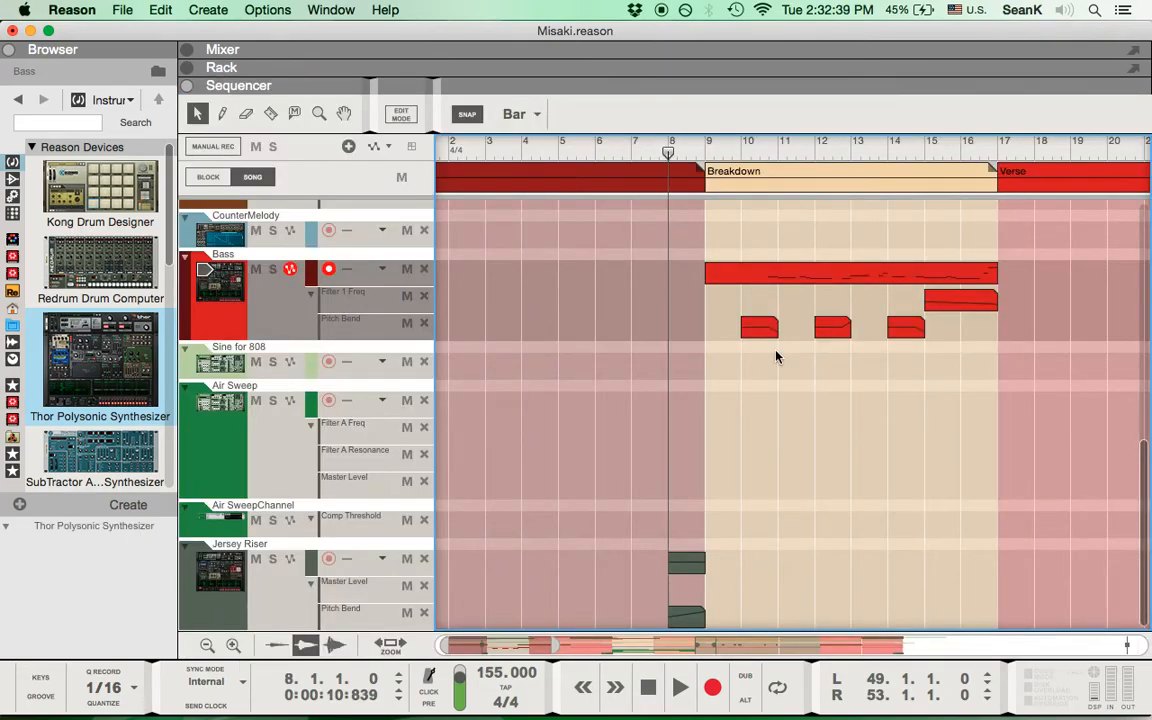
pyautogui.press('F6')
pyautogui.press('F7')
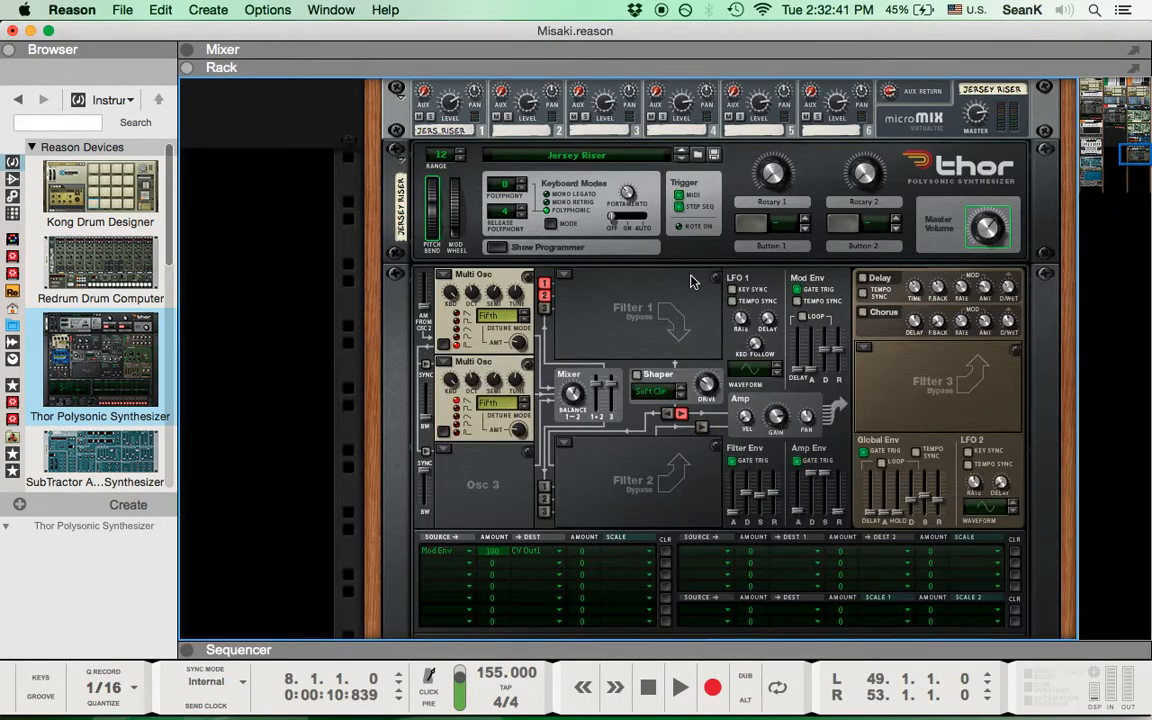
pyautogui.scroll(-3, 691, 280)
pyautogui.press('space')
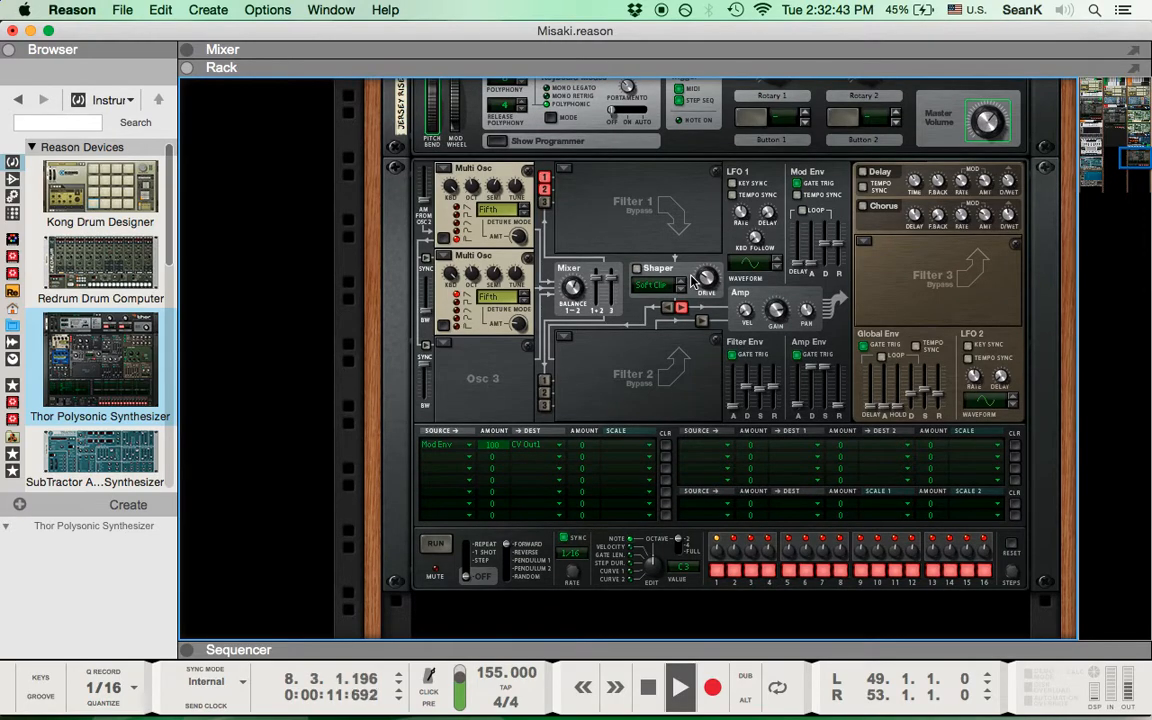
pyautogui.press('space')
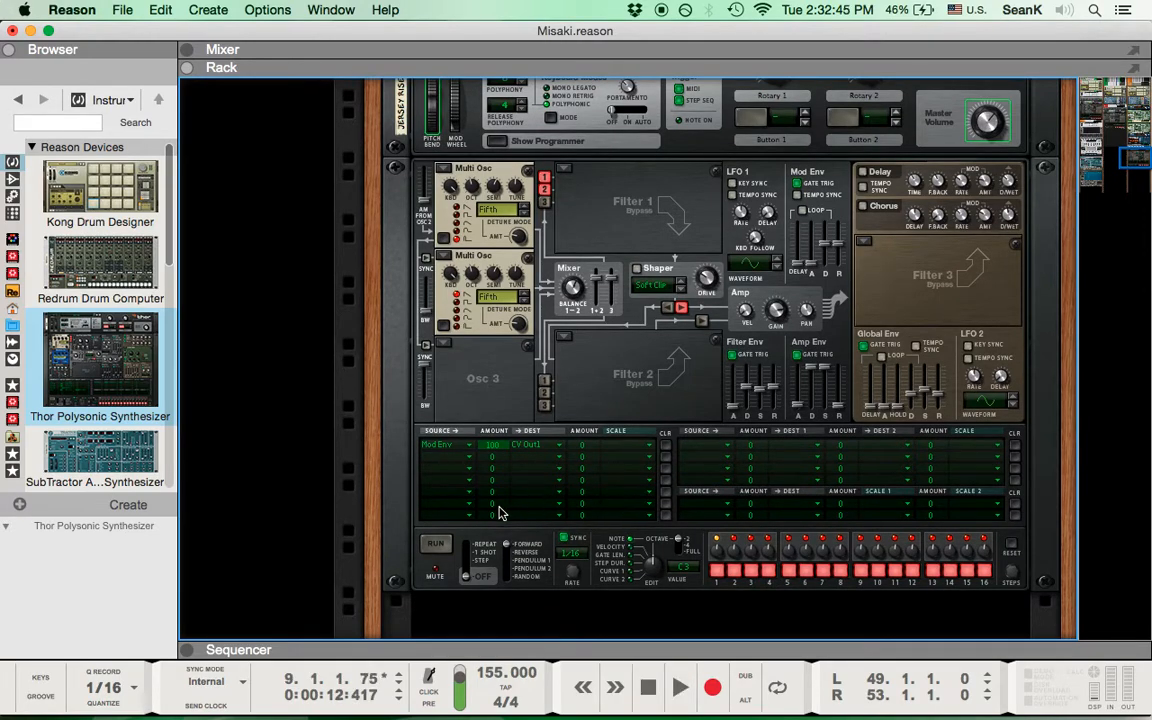
# Add a new Thor Polysonic Synthesizer in the empty space of the middle rack column and show its programmer.
pyautogui.hscroll(-10, 499, 511)
pyautogui.scroll(2, 499, 511)
pyautogui.moveTo(100, 355); pyautogui.dragTo(782, 356)
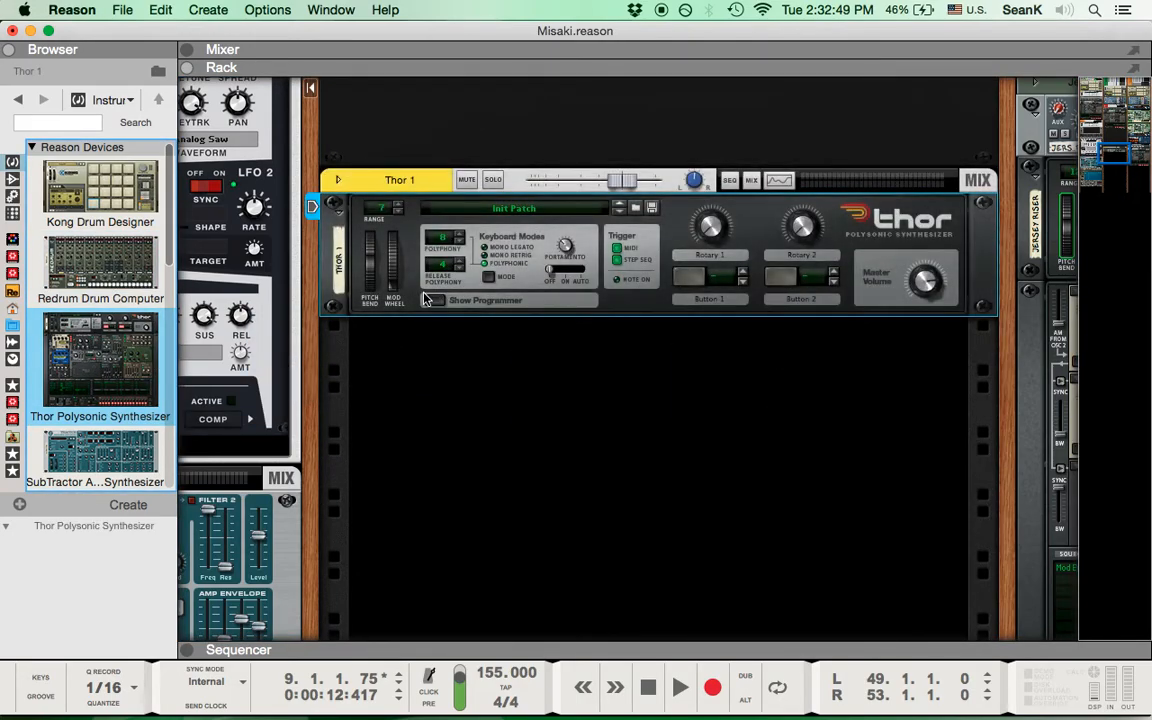
pyautogui.click(435, 300)
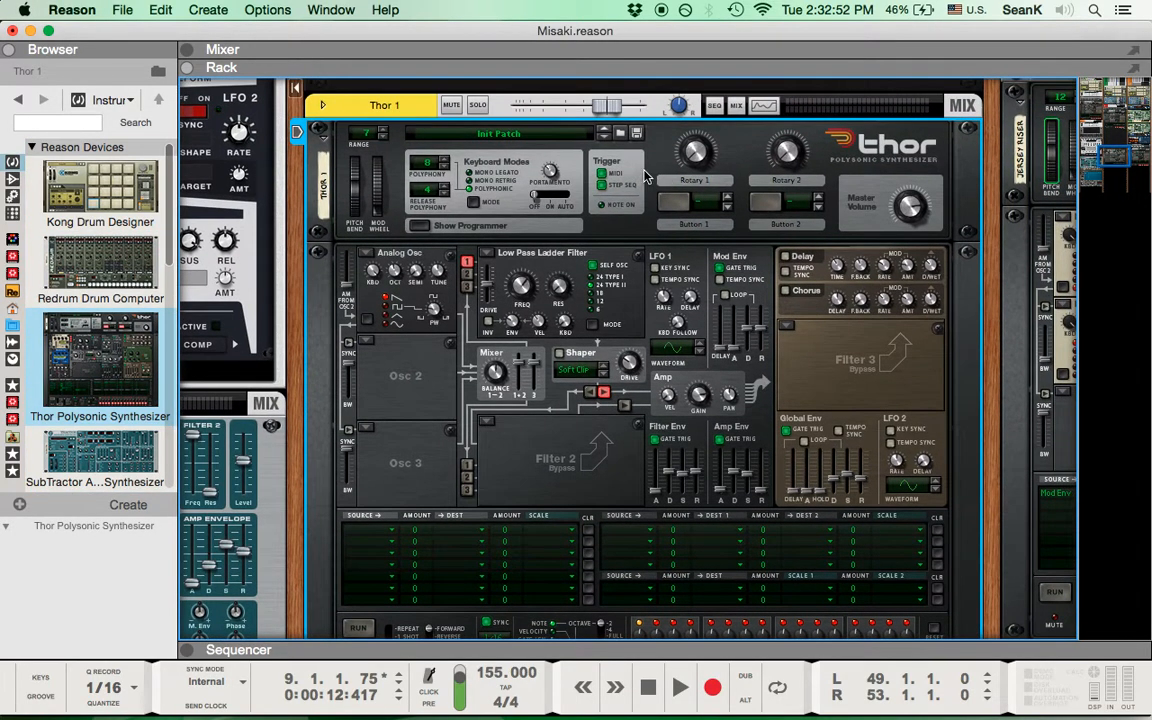
# Reset the new Thor 1 device and set its Filter 1 slot to Bypass.
pyautogui.rightClick(643, 176)
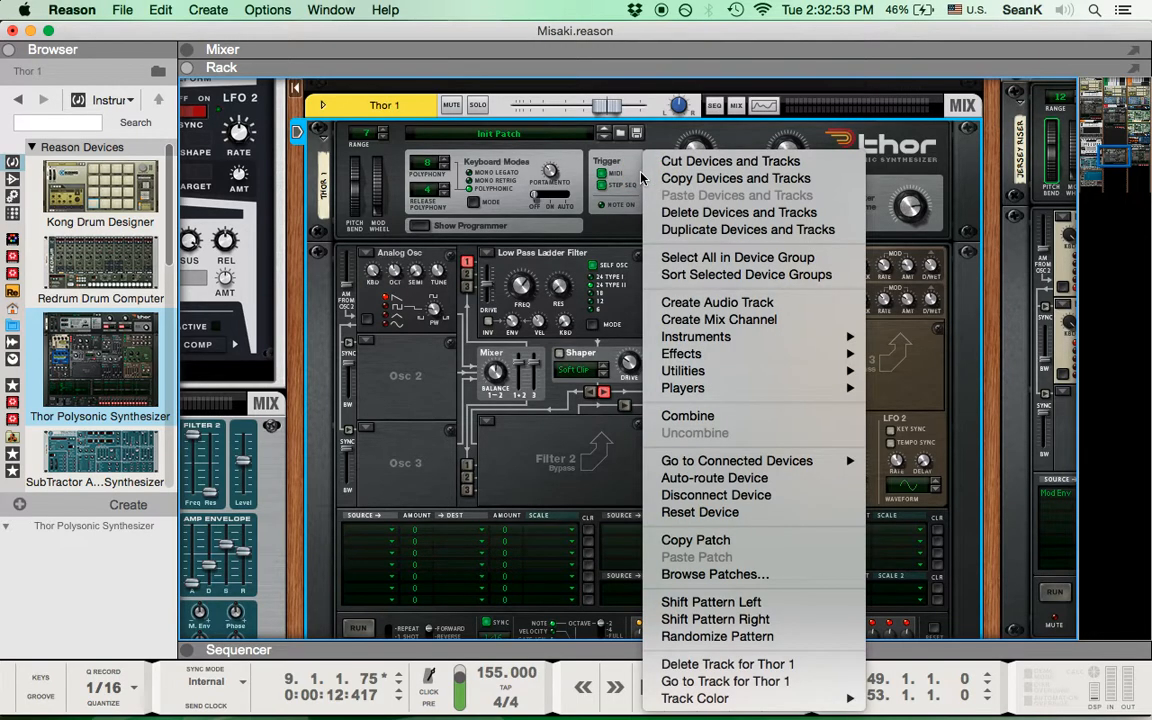
pyautogui.click(725, 514)
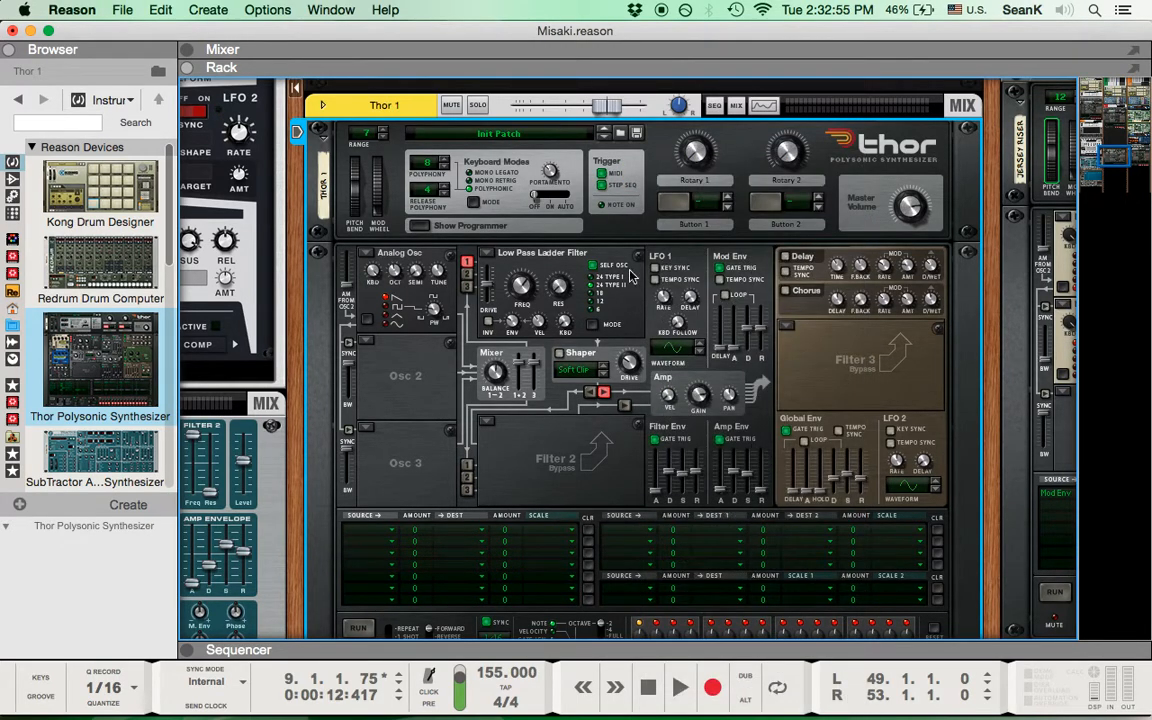
pyautogui.click(488, 256)
pyautogui.click(515, 321)
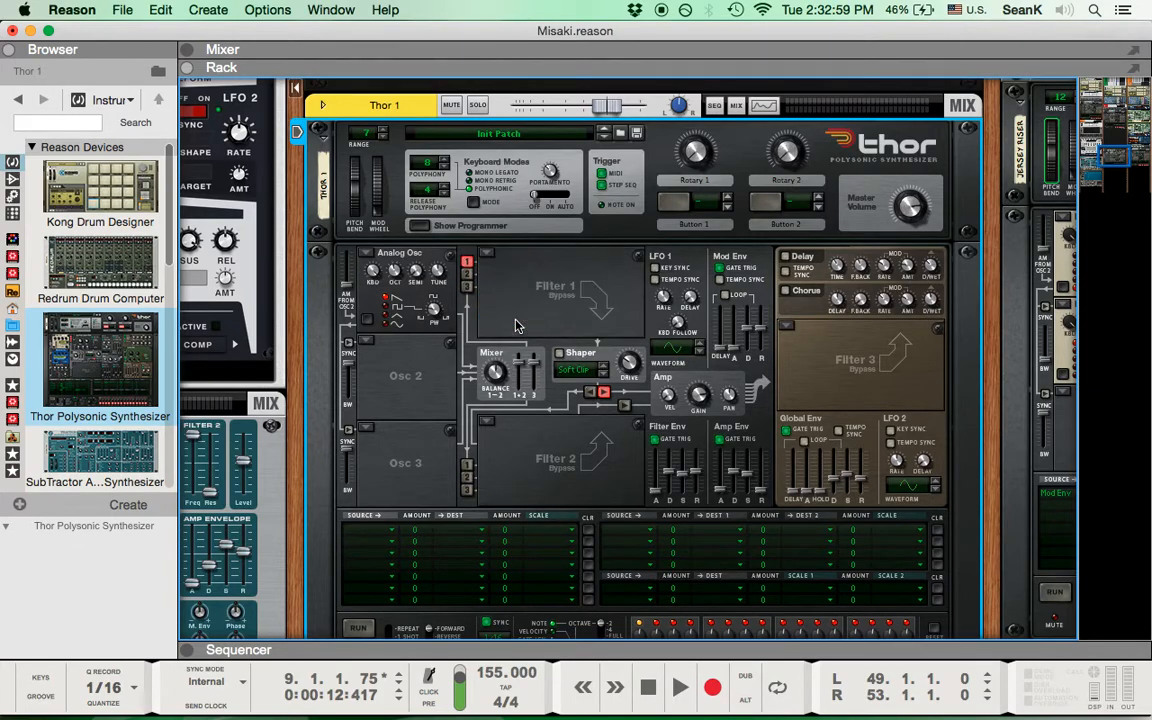
# Route Oscillator 2 to Filter 1 and load a Multi Osc into the first two oscillator slots of Thor 1.
pyautogui.click(466, 273)
pyautogui.click(368, 253)
pyautogui.click(415, 317)
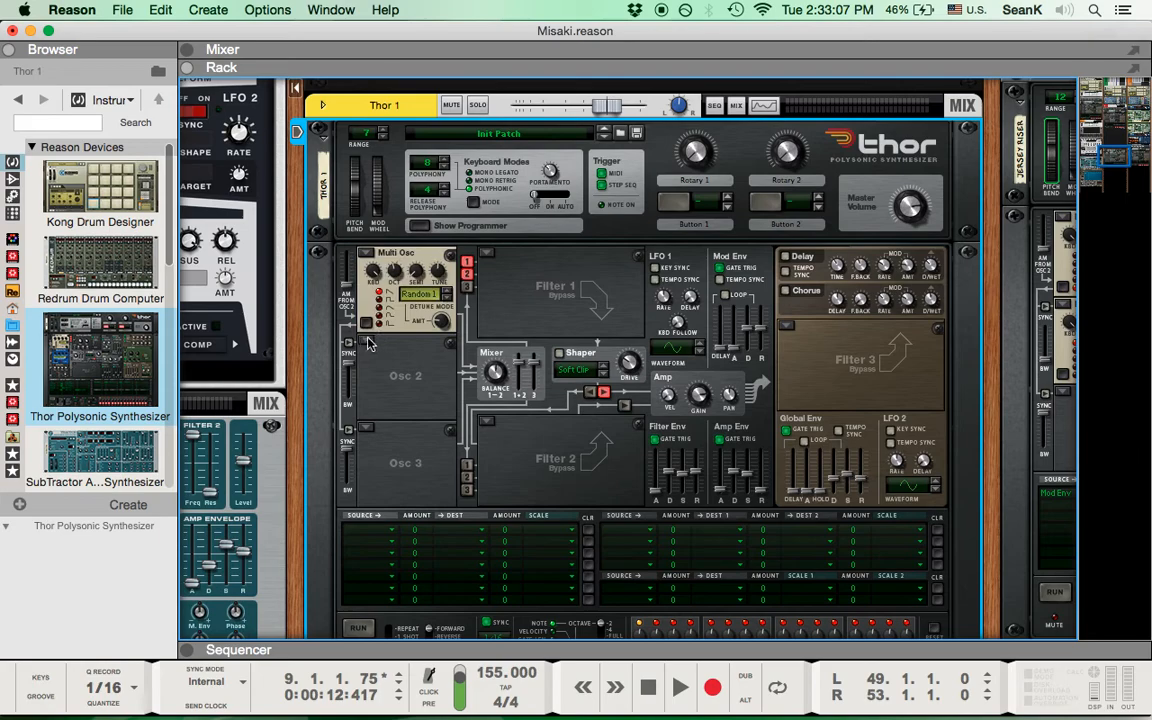
pyautogui.click(370, 341)
pyautogui.click(405, 308)
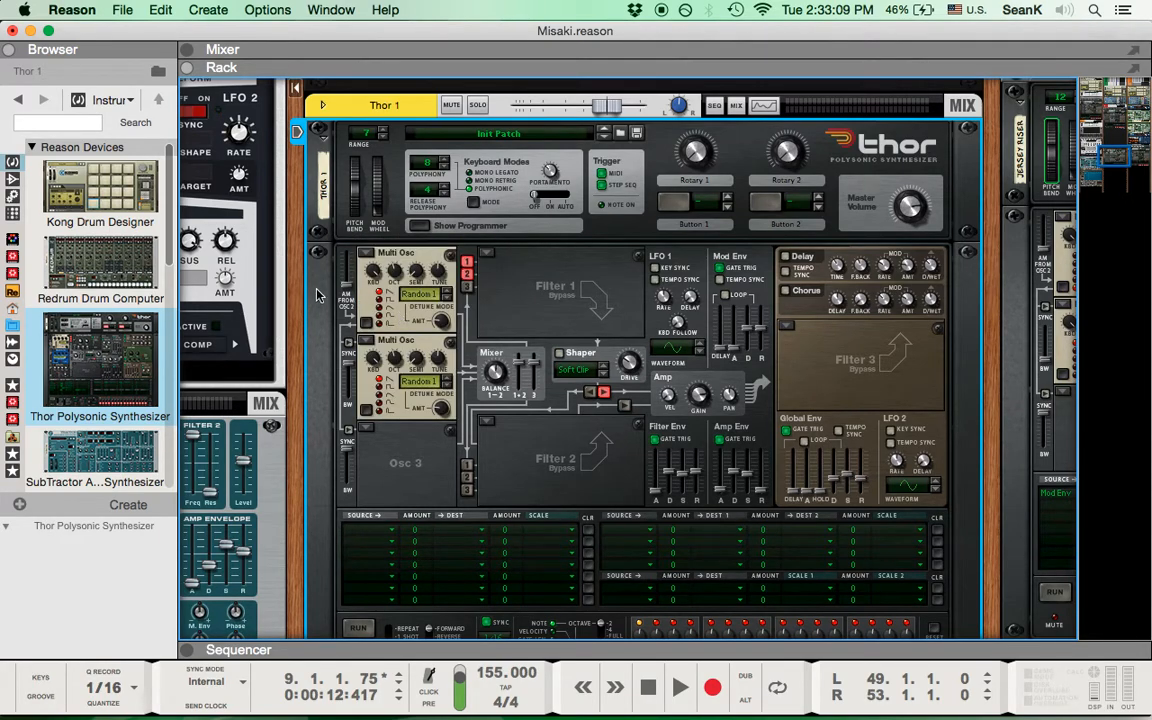
# Choose the last waveform in the list for Oscillator 1 and adjust its detune amount slightly.
pyautogui.click(380, 325)
pyautogui.moveTo(445, 320); pyautogui.dragTo(446, 314)
pyautogui.scroll(1, 437, 318)
pyautogui.hscroll(-1, 437, 318)
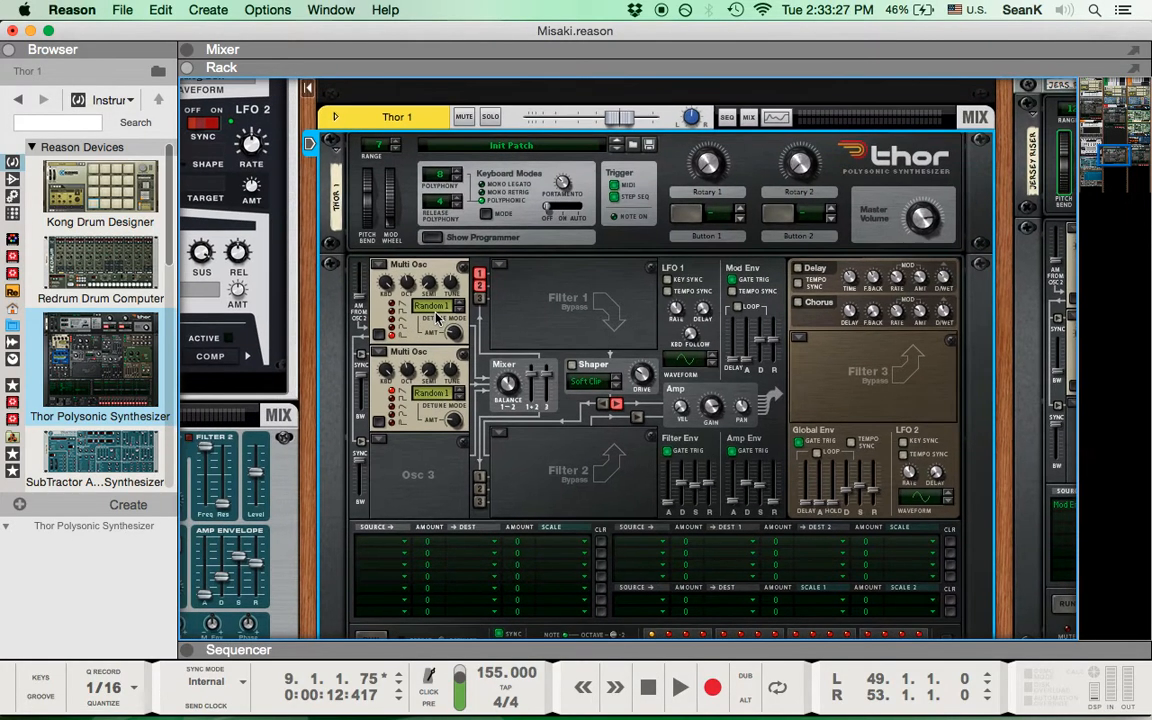
# Set the detune mode of both Multi Oscs in Thor 1 to Fifth.
pyautogui.click(461, 309)
pyautogui.click(461, 309)
pyautogui.click(461, 309)
pyautogui.click(460, 399)
pyautogui.click(460, 399)
pyautogui.click(460, 399)
pyautogui.click(460, 399)
# Try a different detune amount on Oscillator 2 and a different mixer balance between Oscillators 1 and 2.
pyautogui.hscroll(3, 680, 365)
pyautogui.scroll(-2, 680, 365)
pyautogui.scroll(1, 697, 372)
pyautogui.hscroll(1, 697, 372)
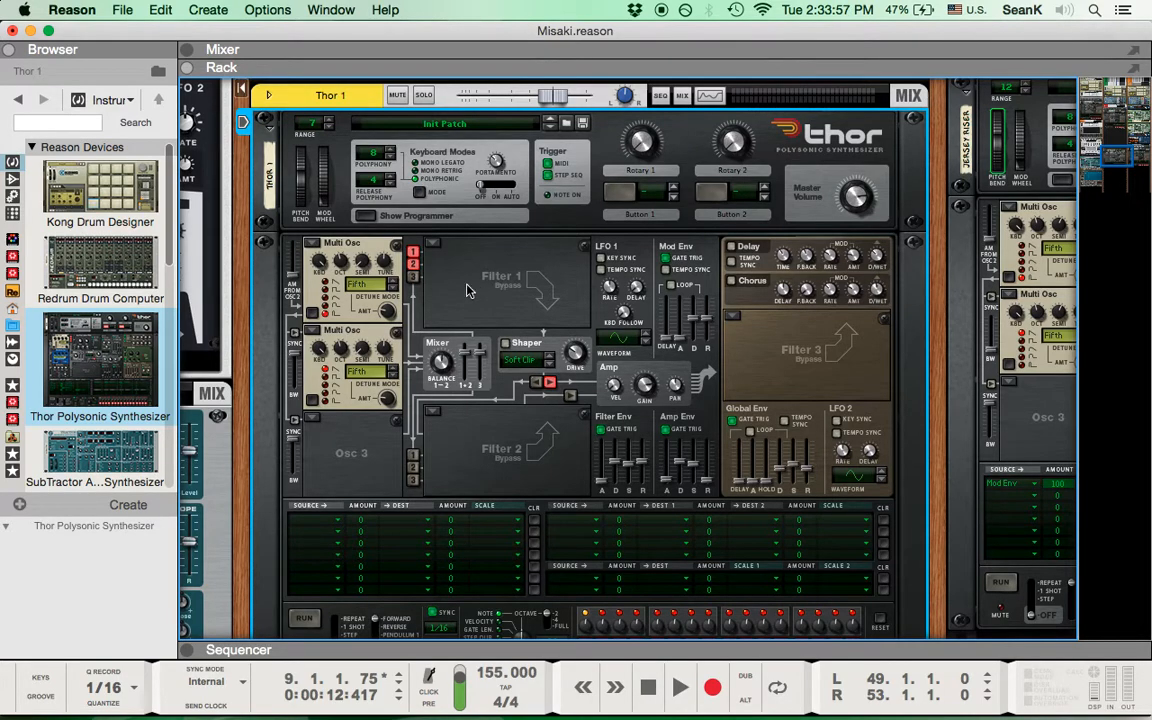
pyautogui.moveTo(386, 398); pyautogui.dragTo(376, 481)
pyautogui.keyDown('super'); pyautogui.click(388, 399); pyautogui.keyUp('super')
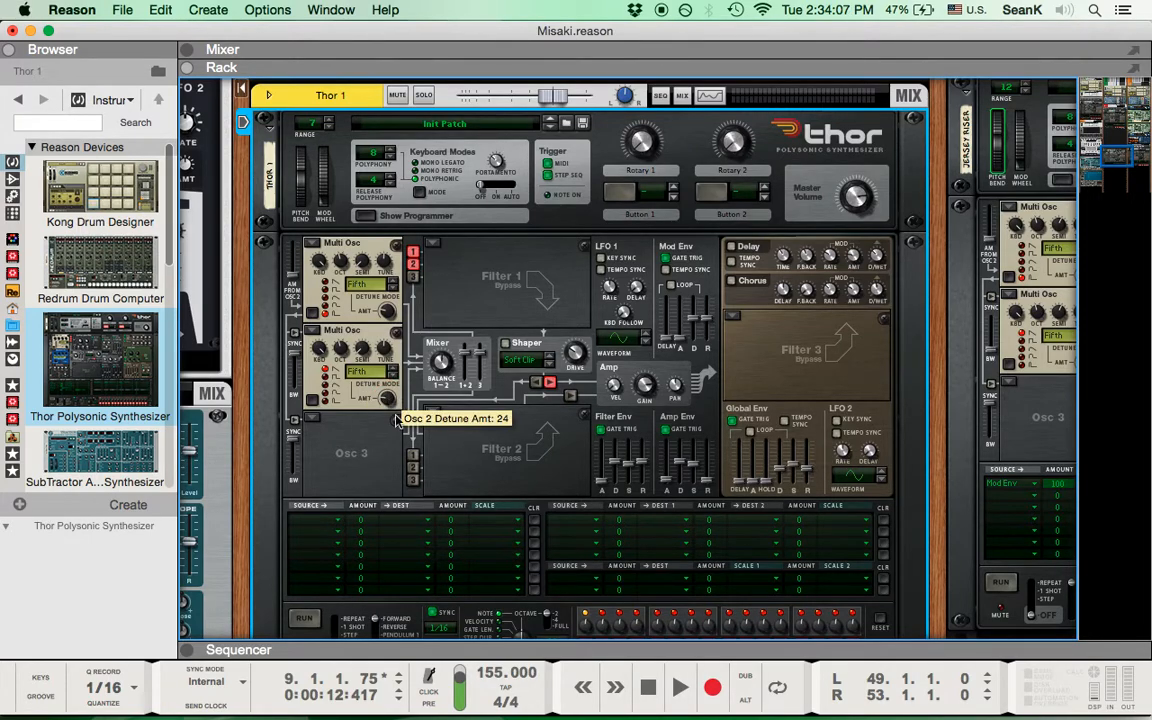
pyautogui.moveTo(386, 395); pyautogui.dragTo(388, 393)
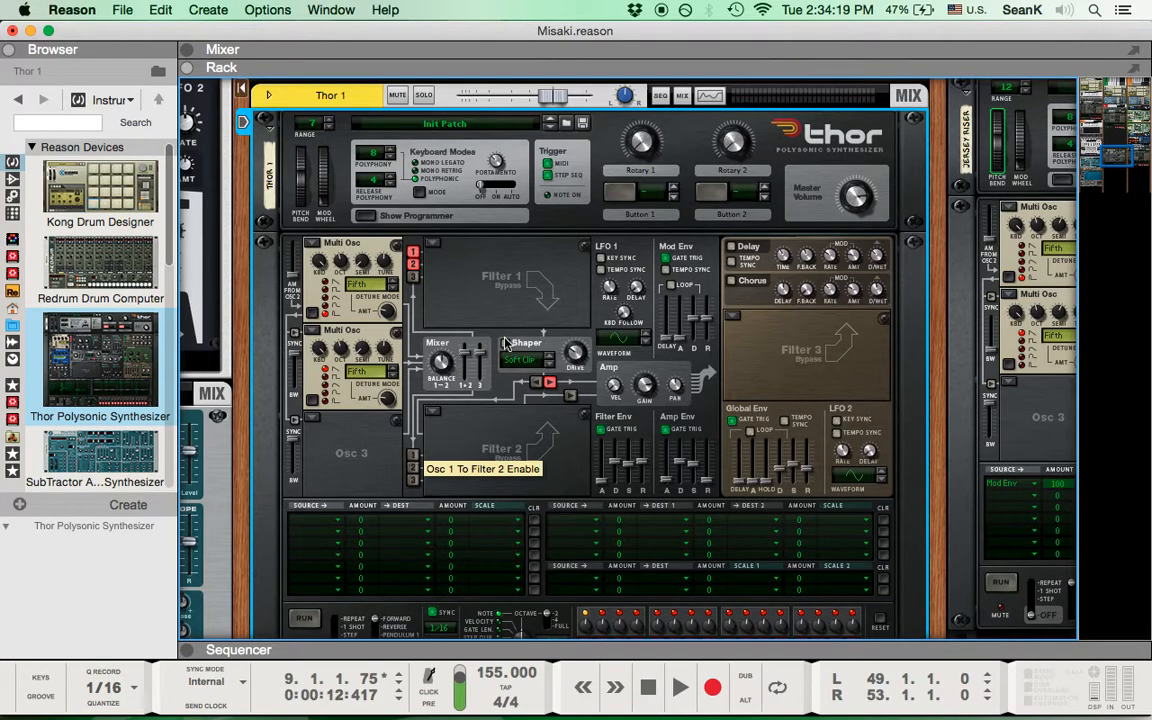
pyautogui.click(410, 457)
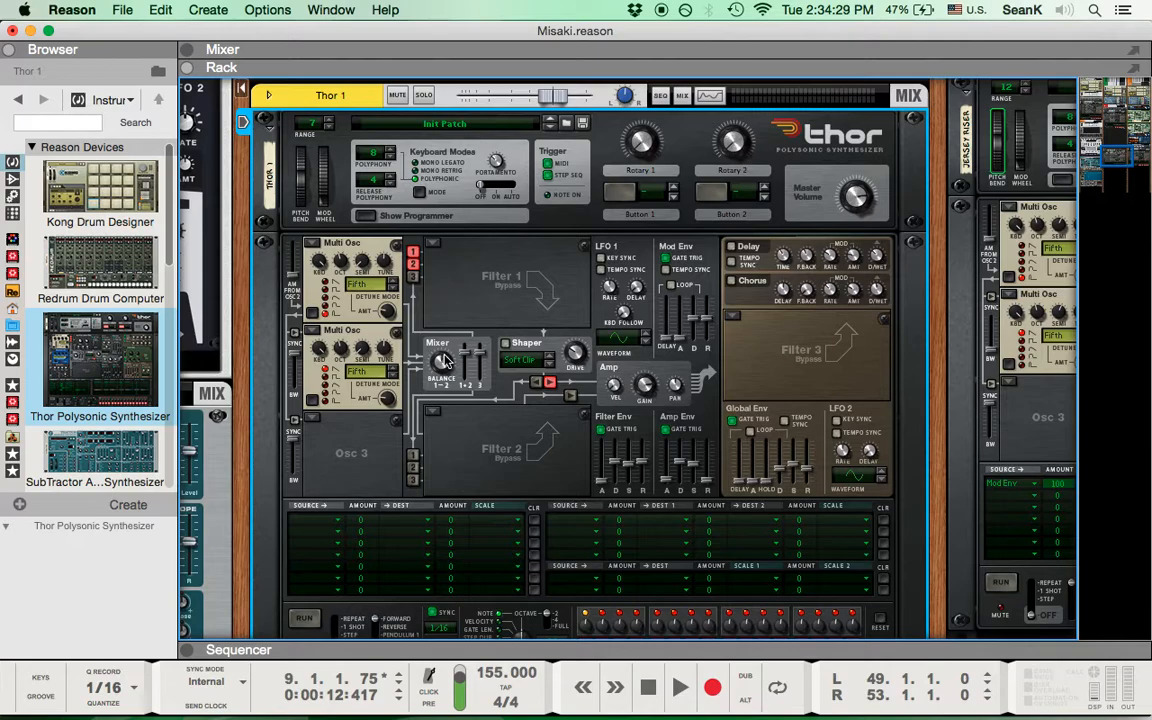
pyautogui.moveTo(443, 357); pyautogui.dragTo(443, 318)
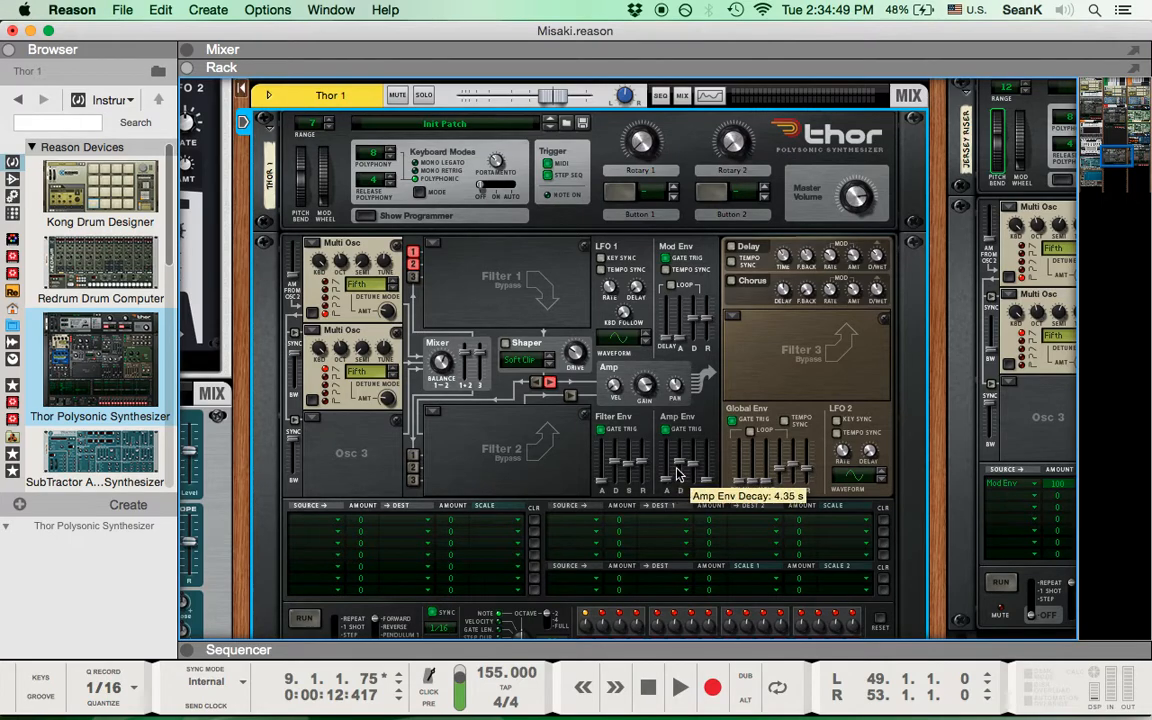
# Raise the Amp Env decay and sustain of Thor 1 to maximum and set the pitch bend range to 12.
pyautogui.moveTo(679, 461); pyautogui.dragTo(679, 453)
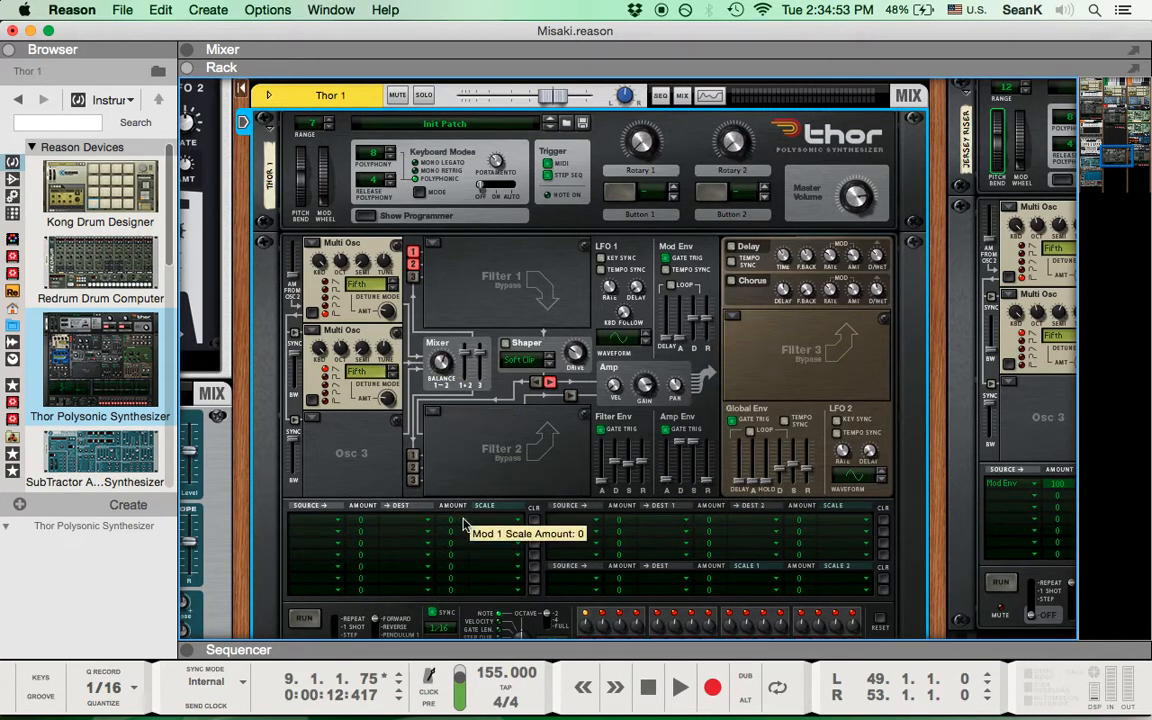
pyautogui.click(331, 121)
pyautogui.click(331, 121)
pyautogui.click(331, 121)
pyautogui.click(331, 121)
pyautogui.click(331, 121)
# Show the on-screen piano keys and play a test note on Thor 1.
pyautogui.hscroll(2, 548, 300)
pyautogui.scroll(1, 548, 300)
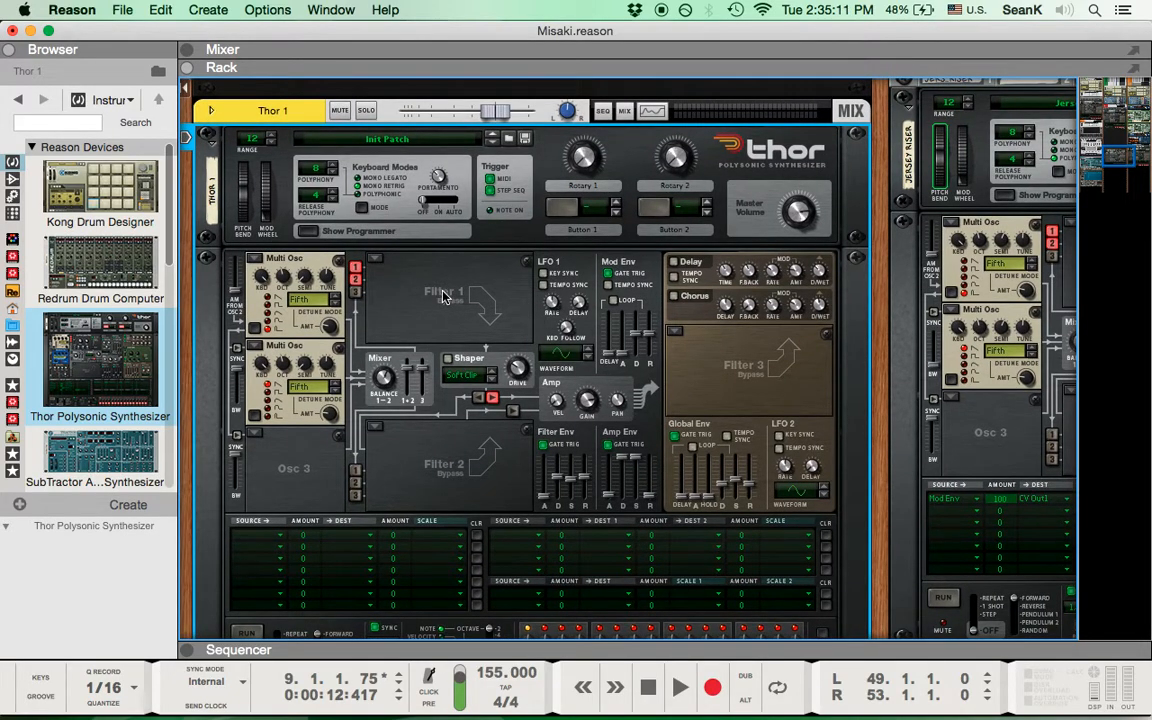
pyautogui.scroll(-1, 445, 296)
pyautogui.press('F4')
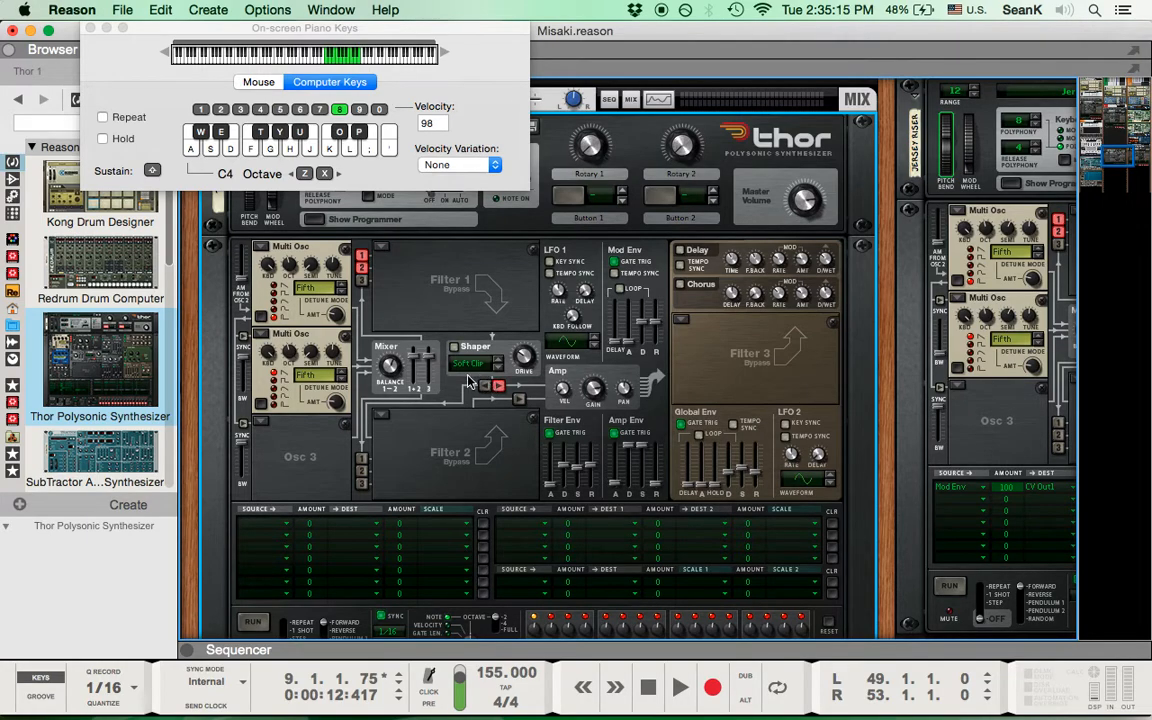
pyautogui.press('f')
pyautogui.scroll(3, 405, 295)
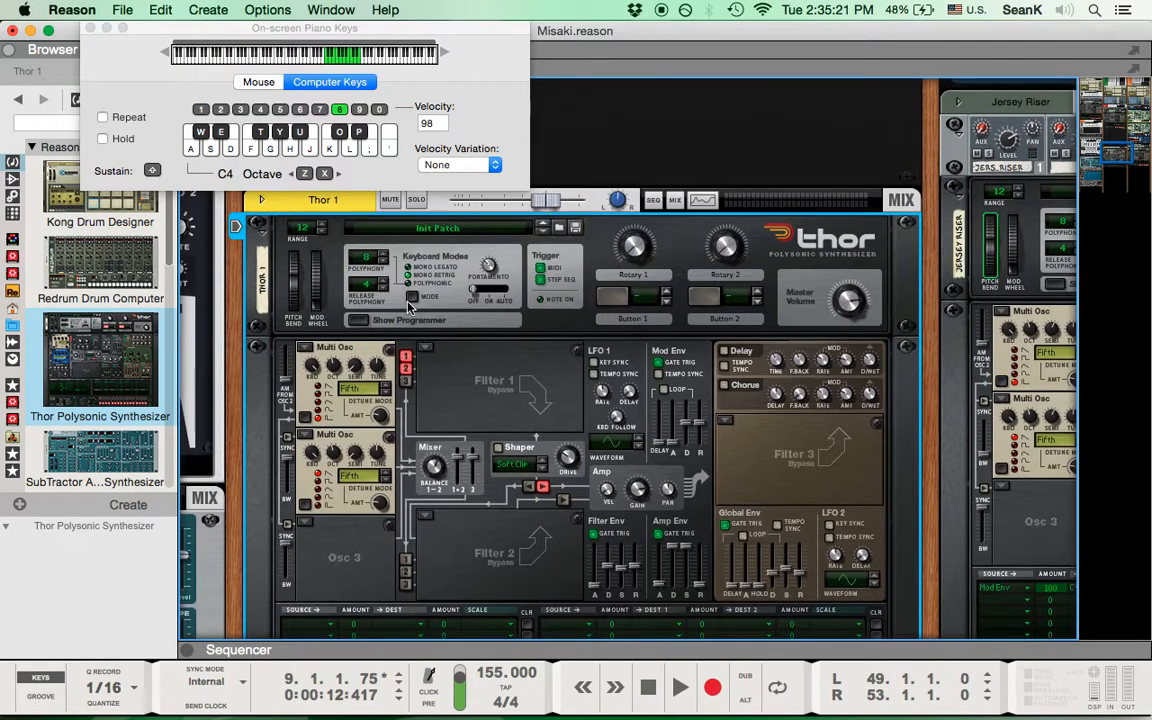
# Check the Jersey Riser clip at bar 8 in the sequencer and return to Thor 1 in the rack.
pyautogui.press('F7')
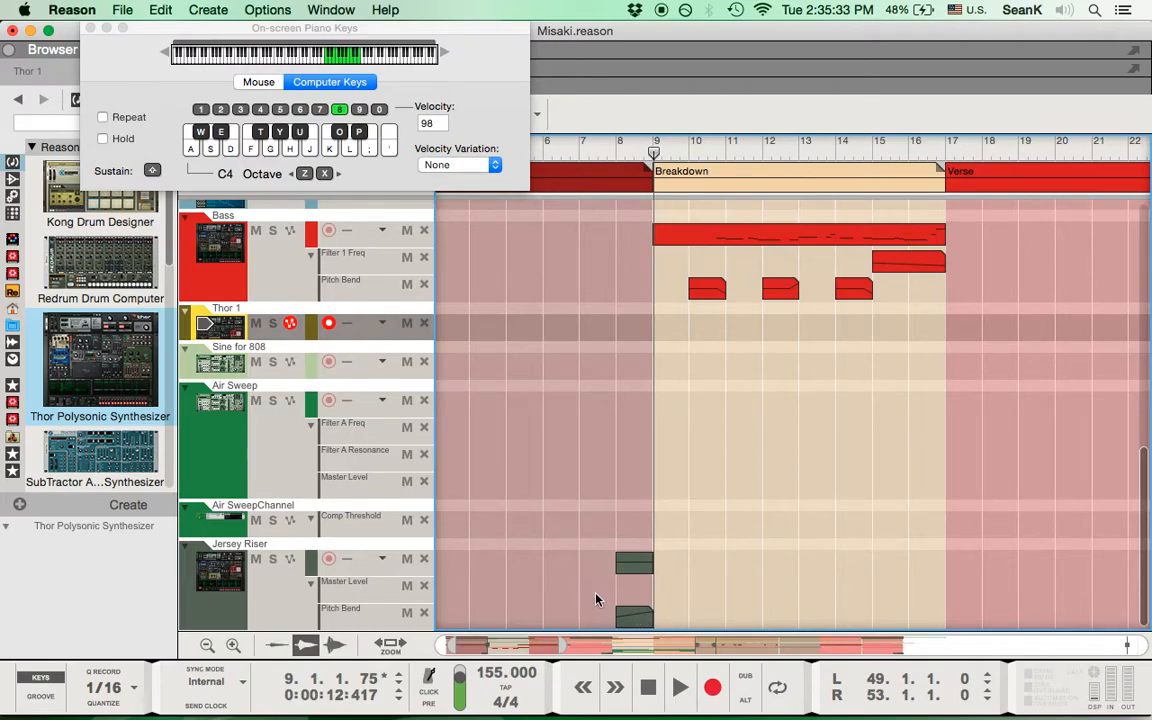
pyautogui.click(634, 565)
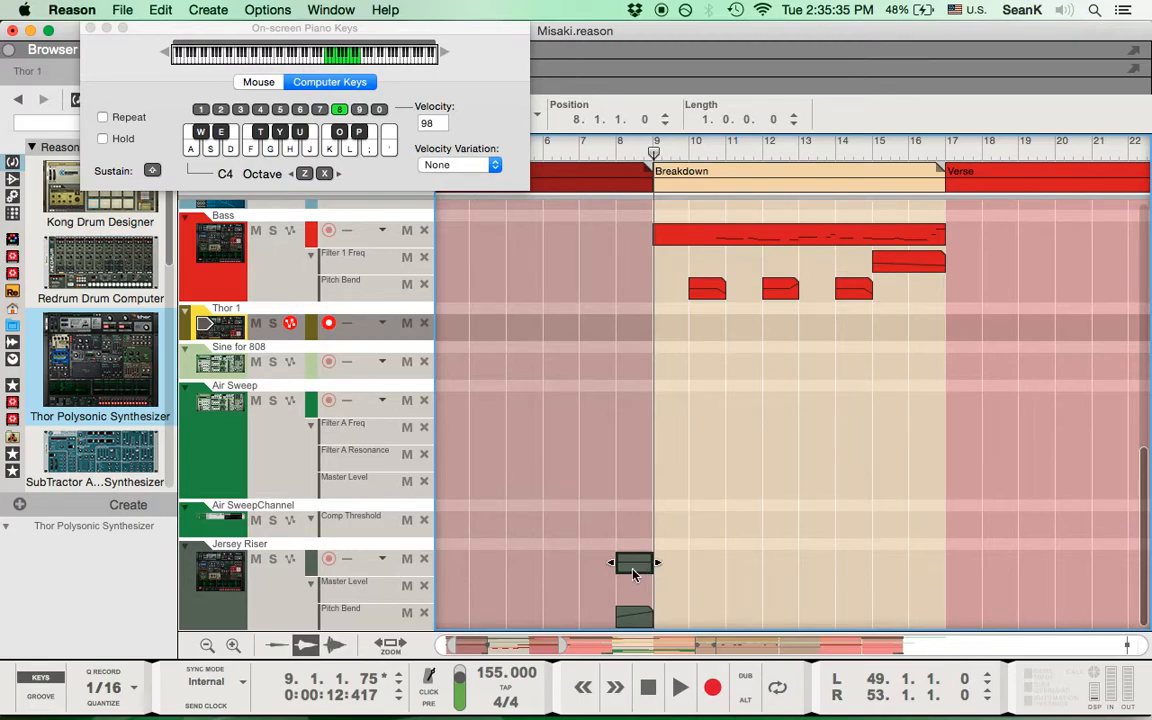
pyautogui.press('F6')
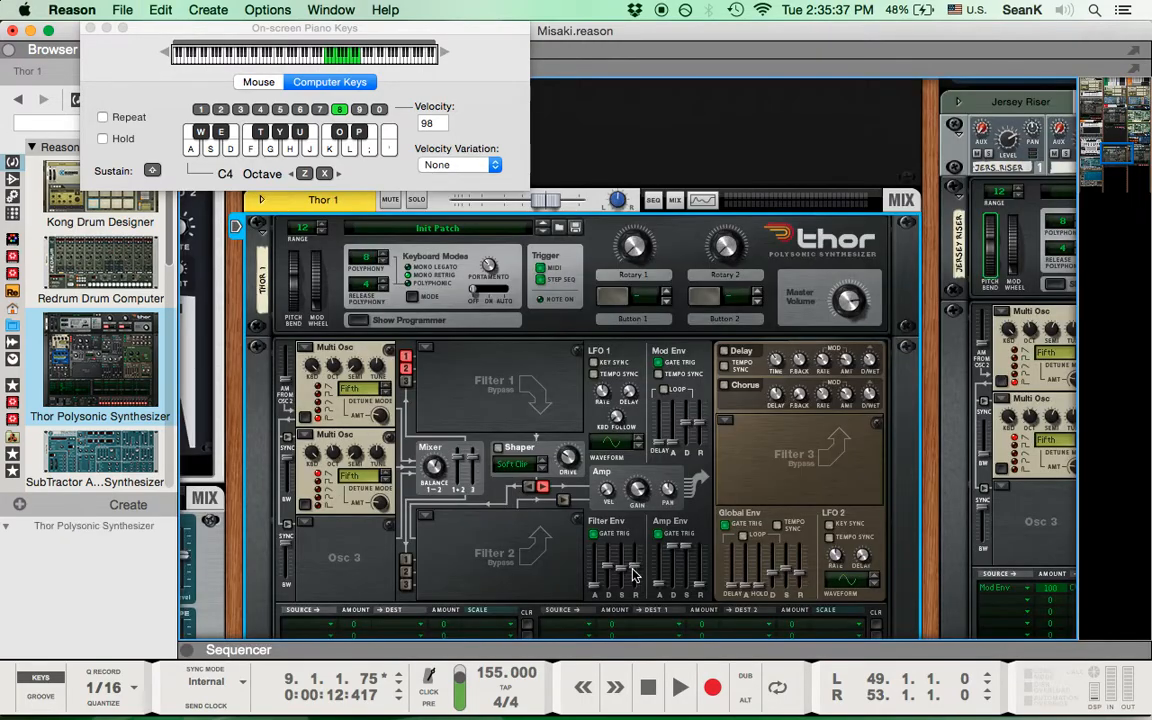
pyautogui.scroll(-3, 630, 480)
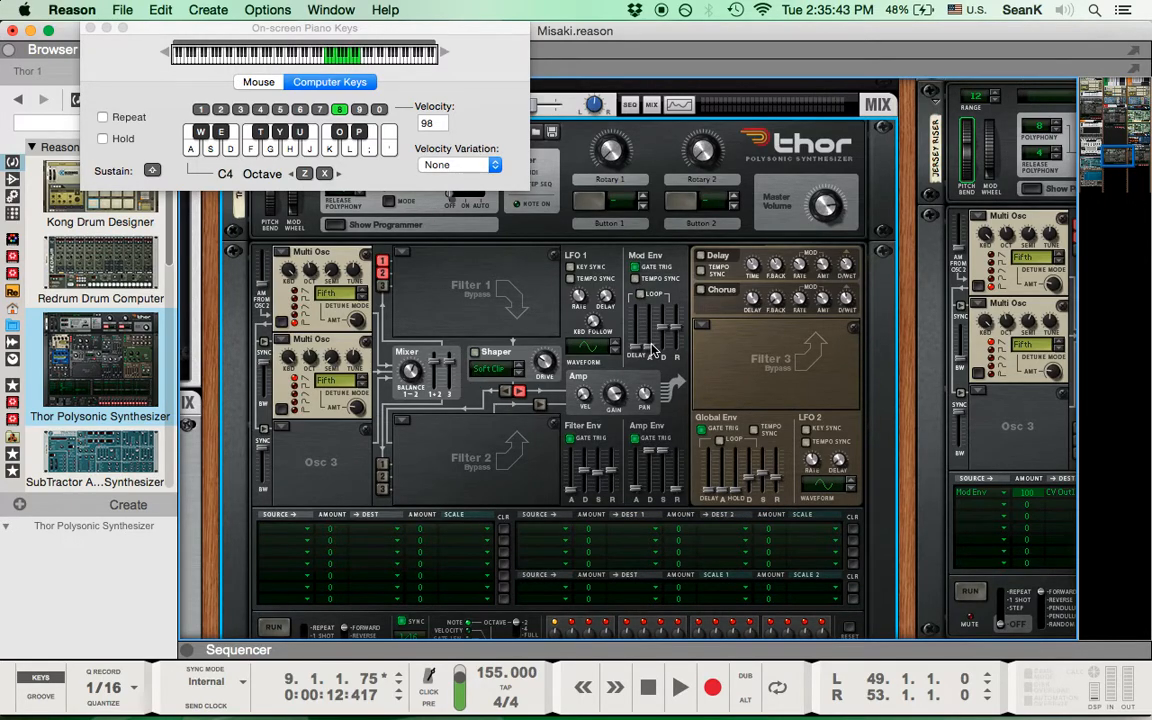
pyautogui.scroll(3, 462, 312)
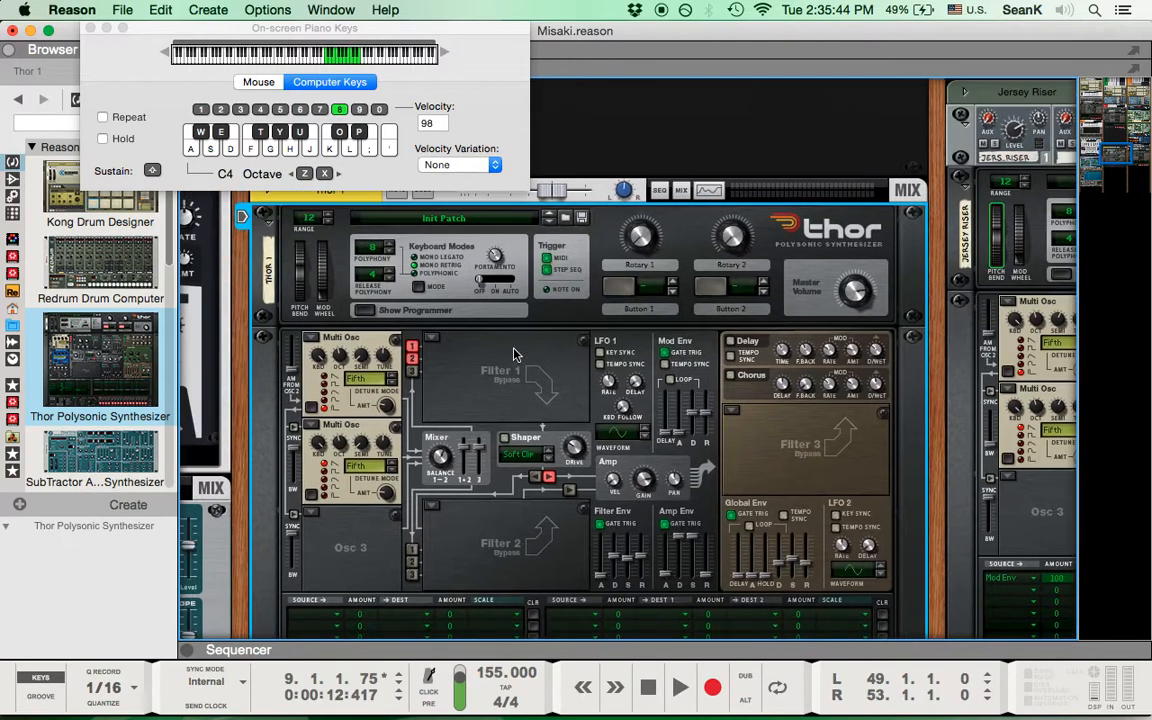
# Hide the on-screen piano keys and cable Thor 1's CV 1 modulation output to its Pitch Bend CV input on the rack's back.
pyautogui.click(92, 28)
pyautogui.scroll(-4, 470, 420)
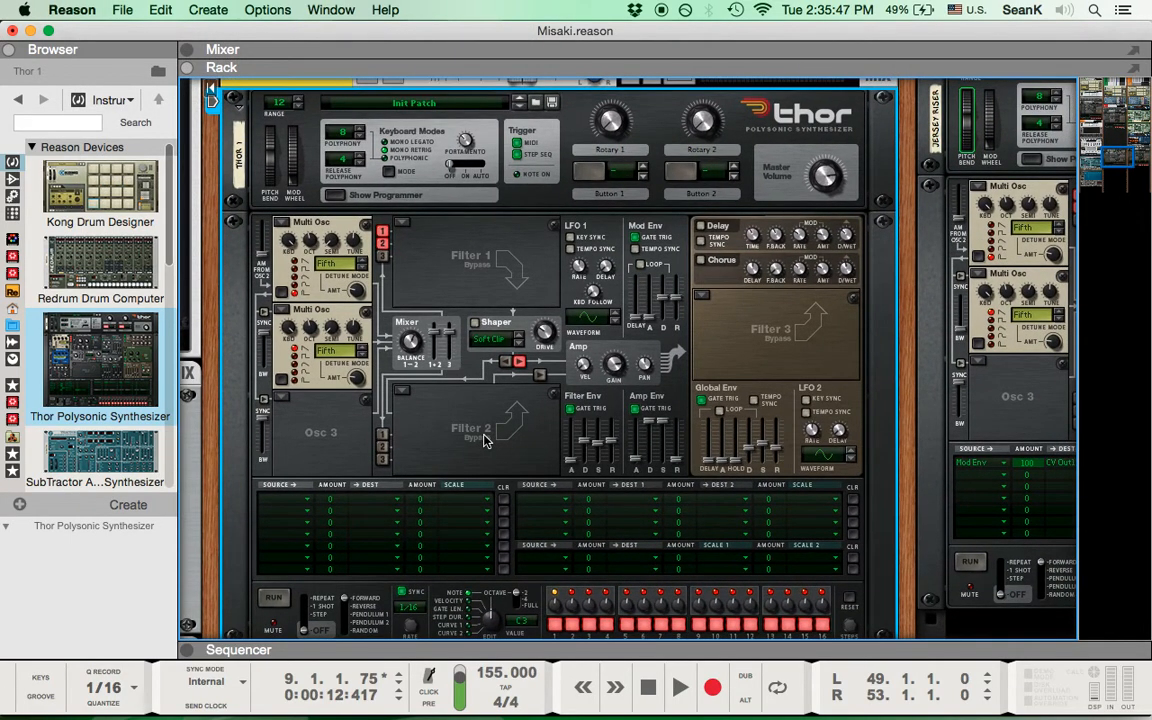
pyautogui.press('Tab')
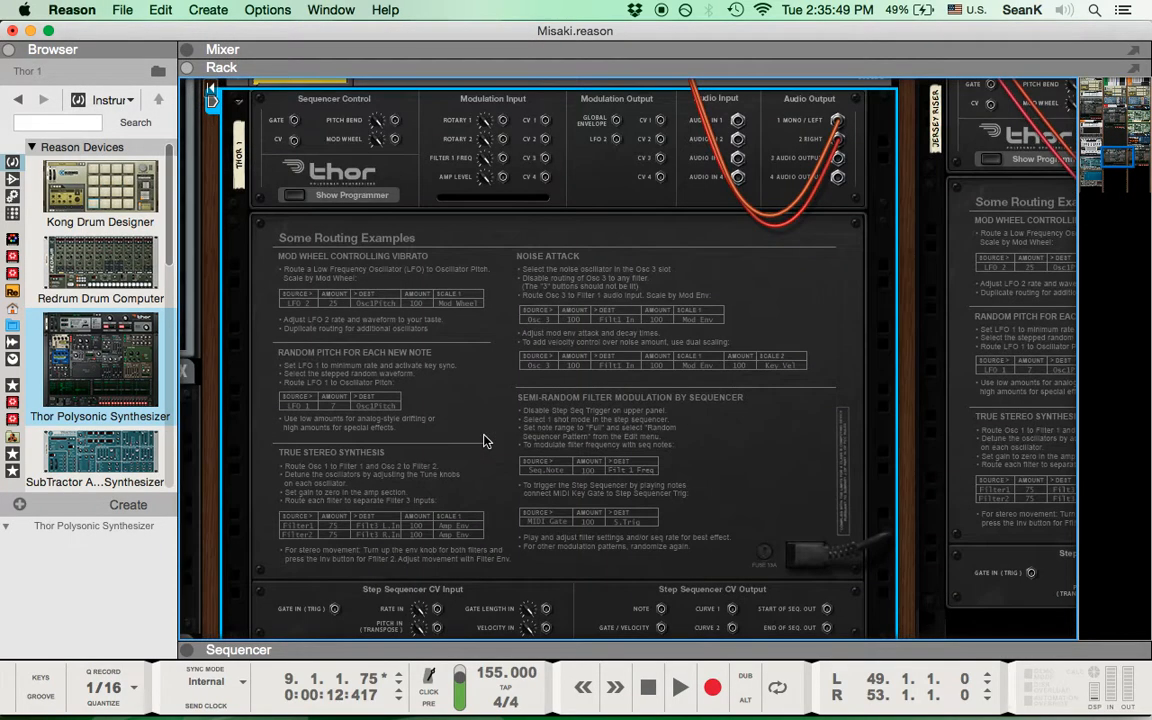
pyautogui.scroll(3, 636, 313)
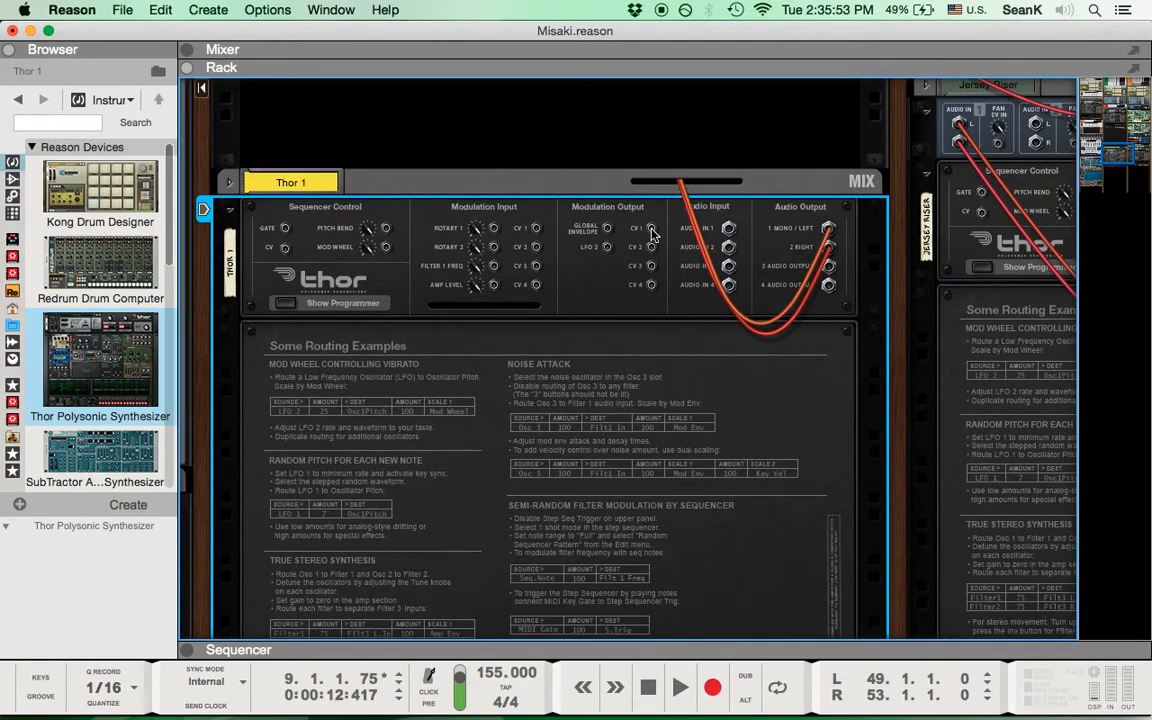
pyautogui.moveTo(651, 230); pyautogui.dragTo(386, 229)
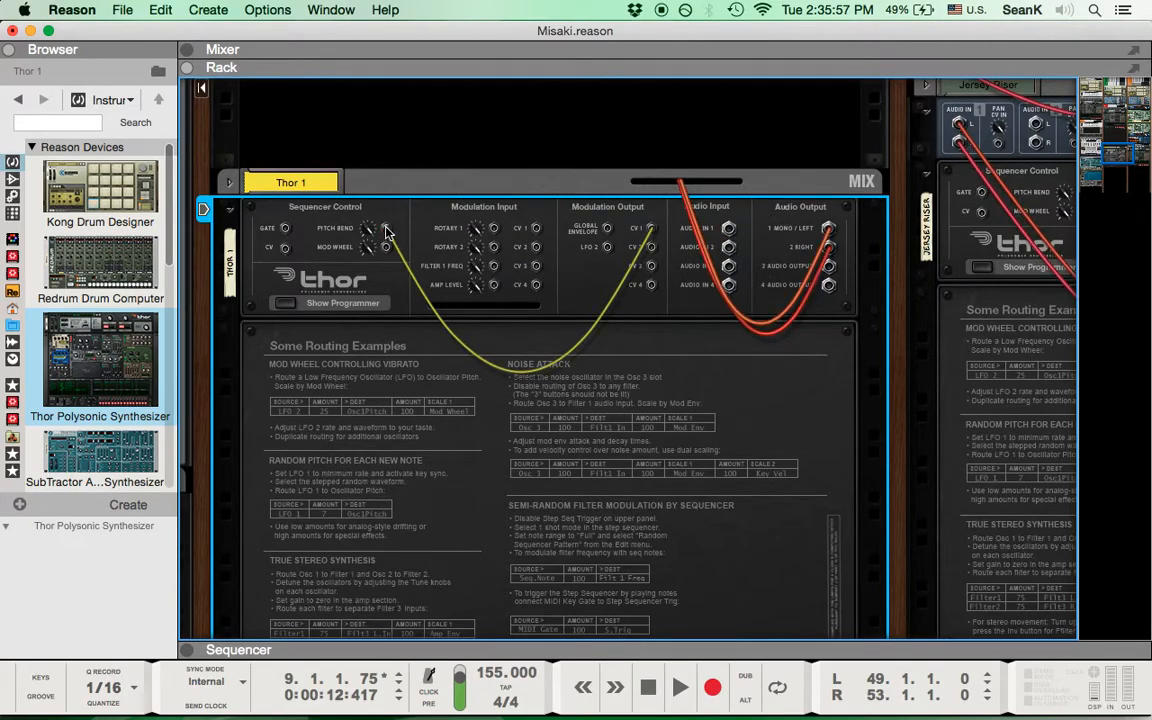
pyautogui.press('Tab')
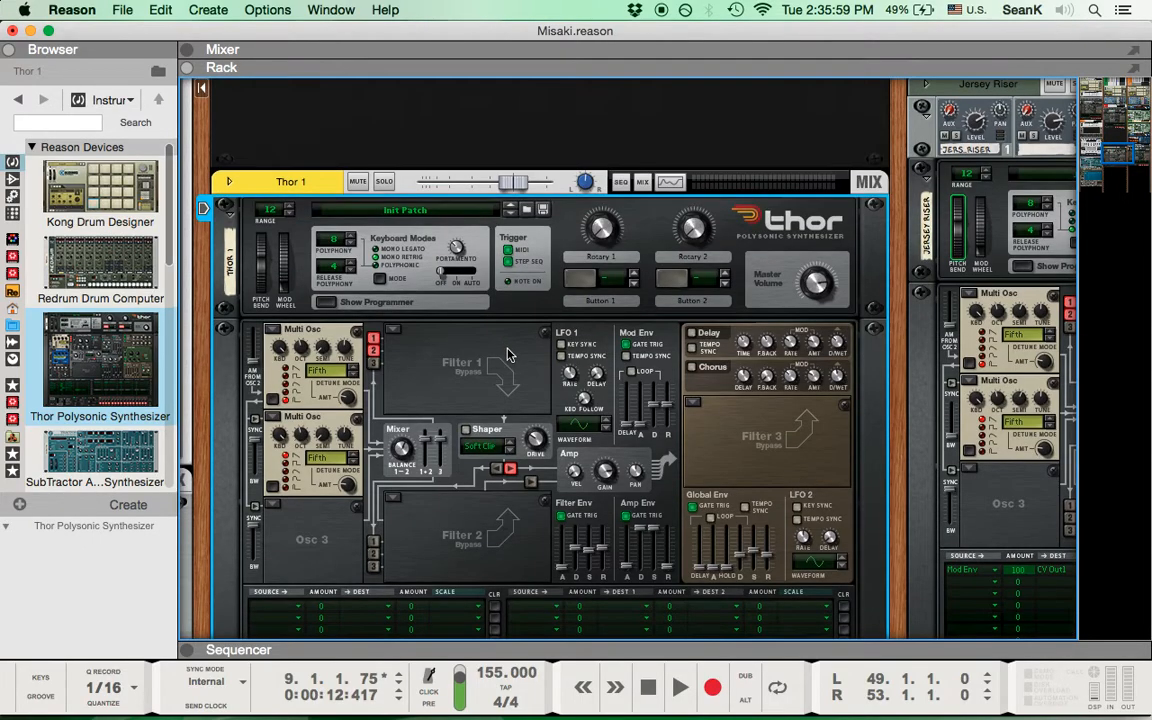
# Route Mod Env at amount 100 to CV Output 1 in the first row of Thor 1's modulation matrix.
pyautogui.scroll(-5, 507, 355)
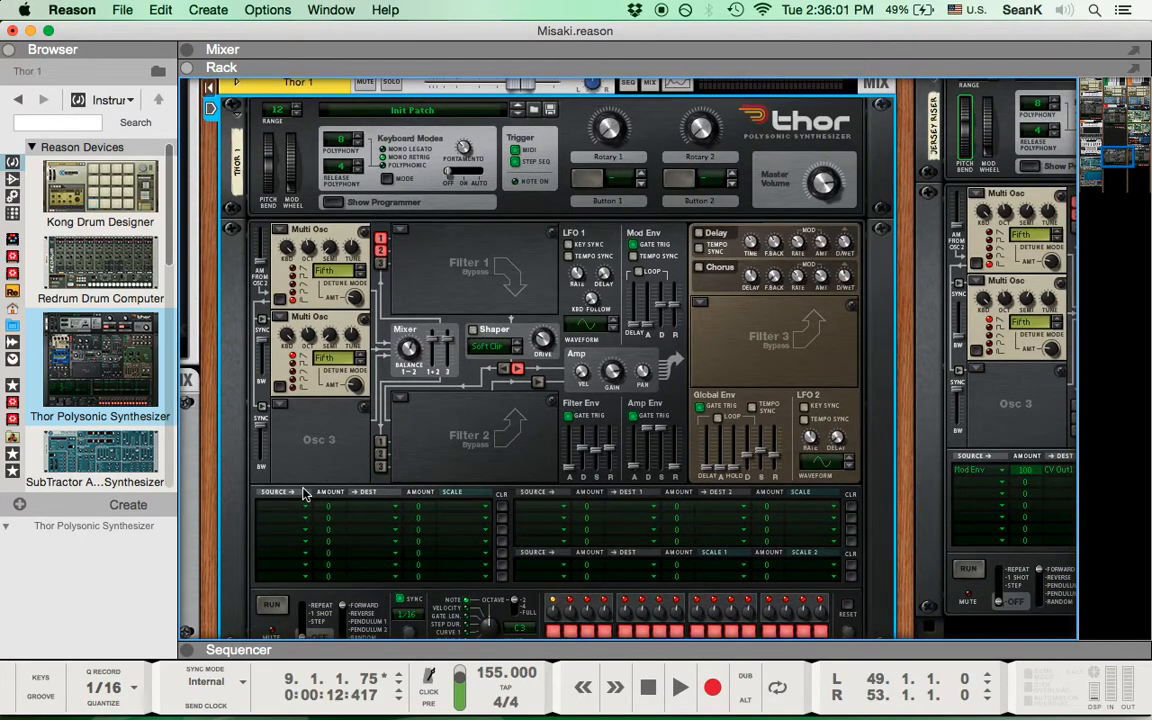
pyautogui.click(284, 509)
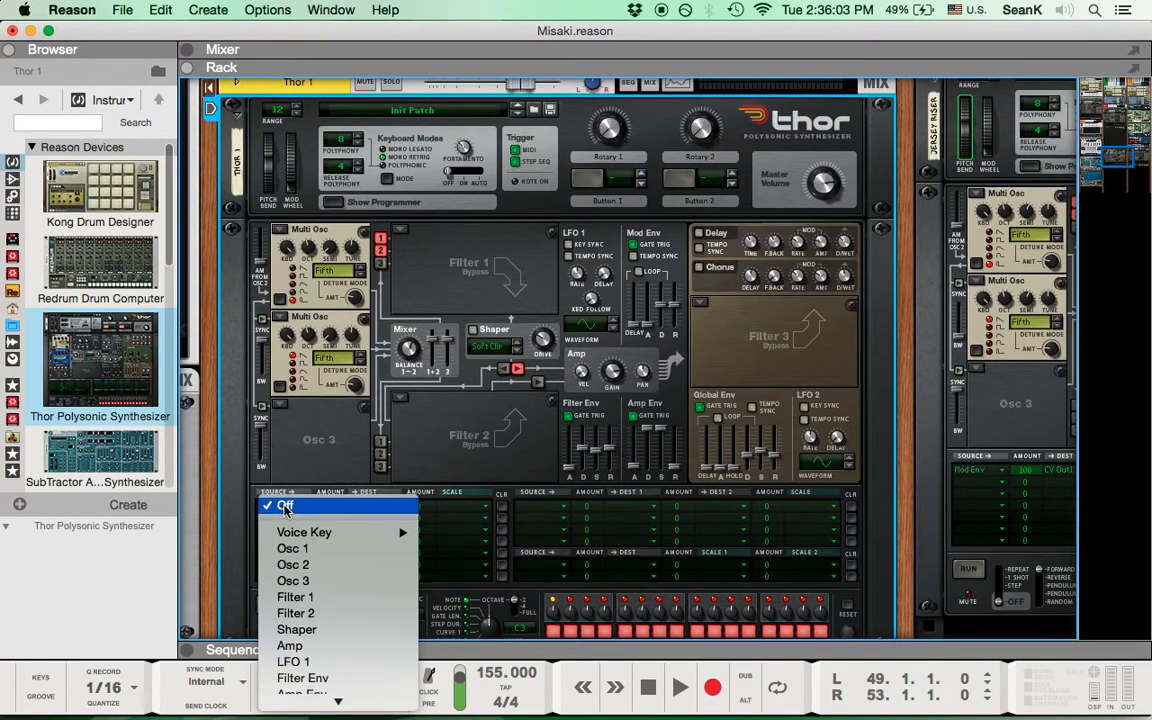
pyautogui.scroll(-5, 320, 545)
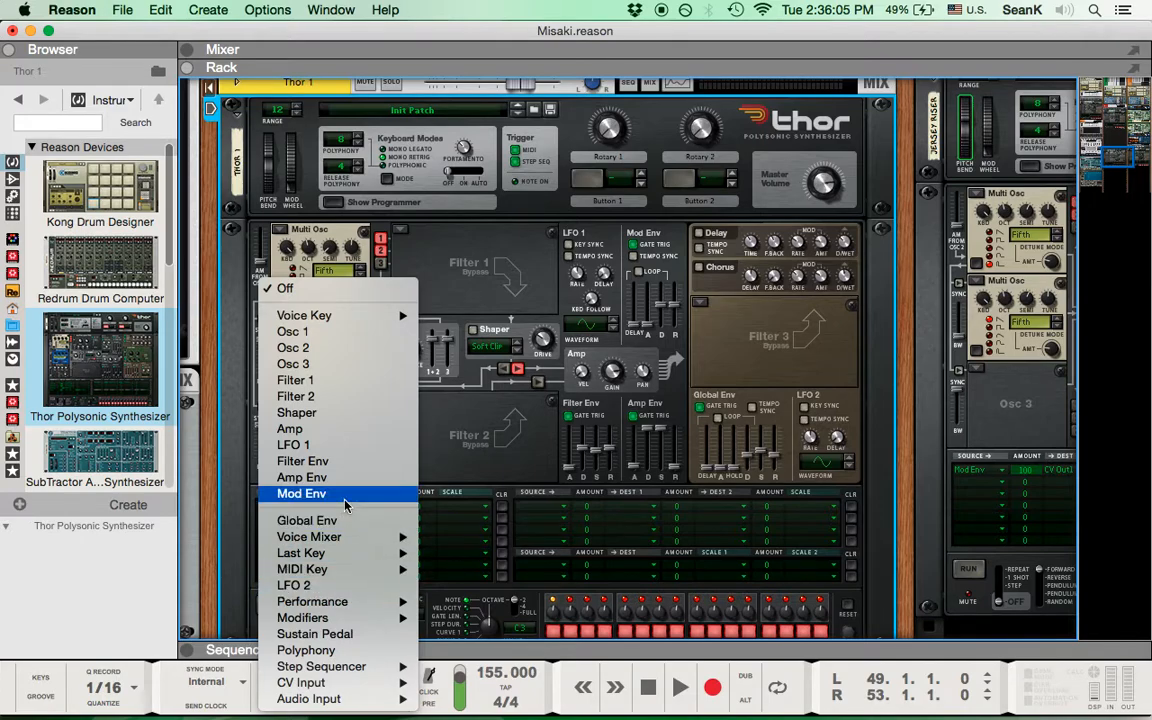
pyautogui.click(340, 498)
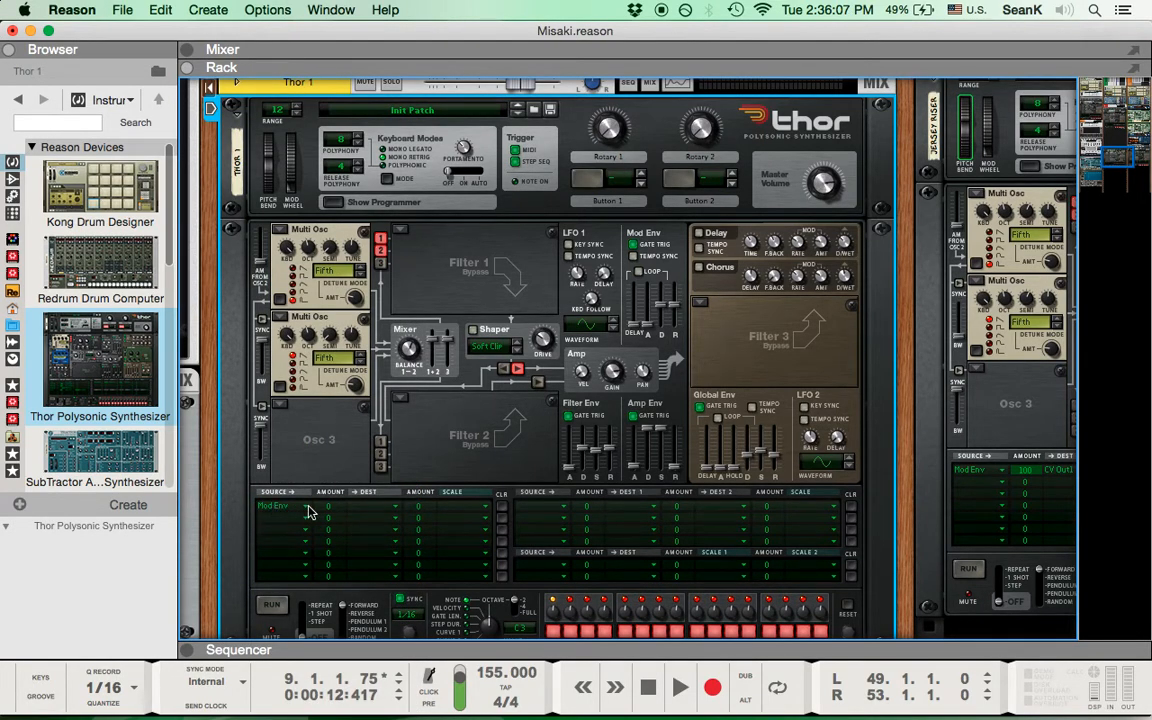
pyautogui.moveTo(332, 510); pyautogui.dragTo(344, 299)
pyautogui.click(381, 507)
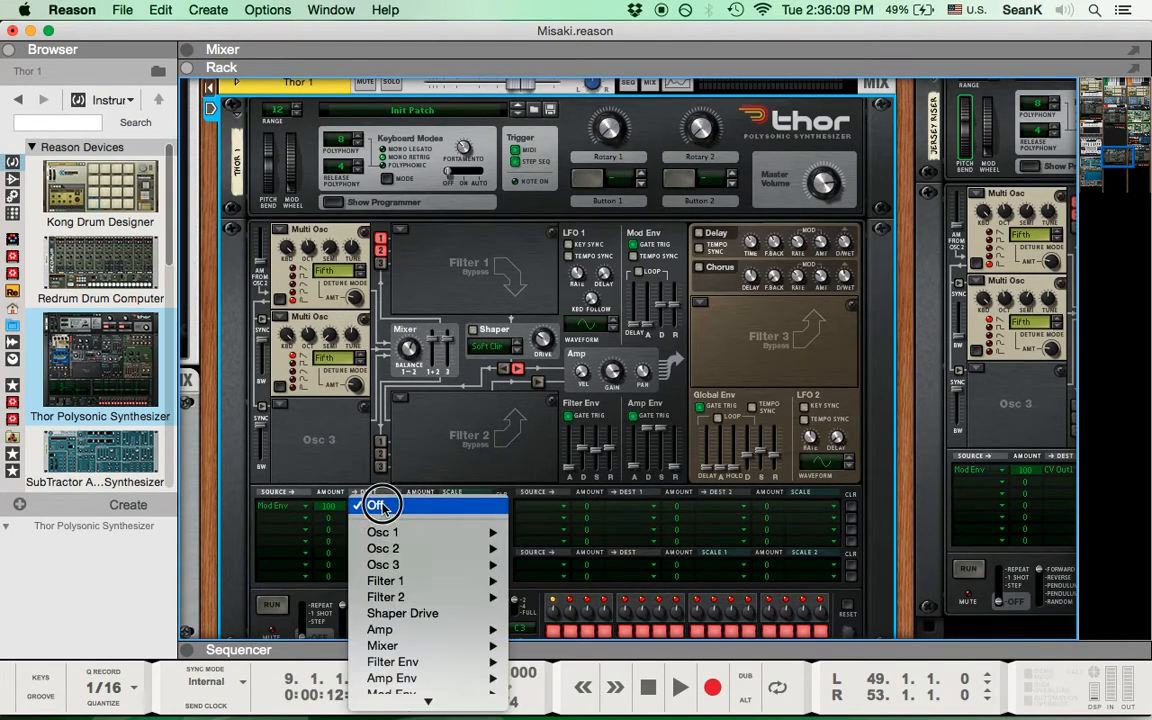
pyautogui.scroll(-6, 424, 548)
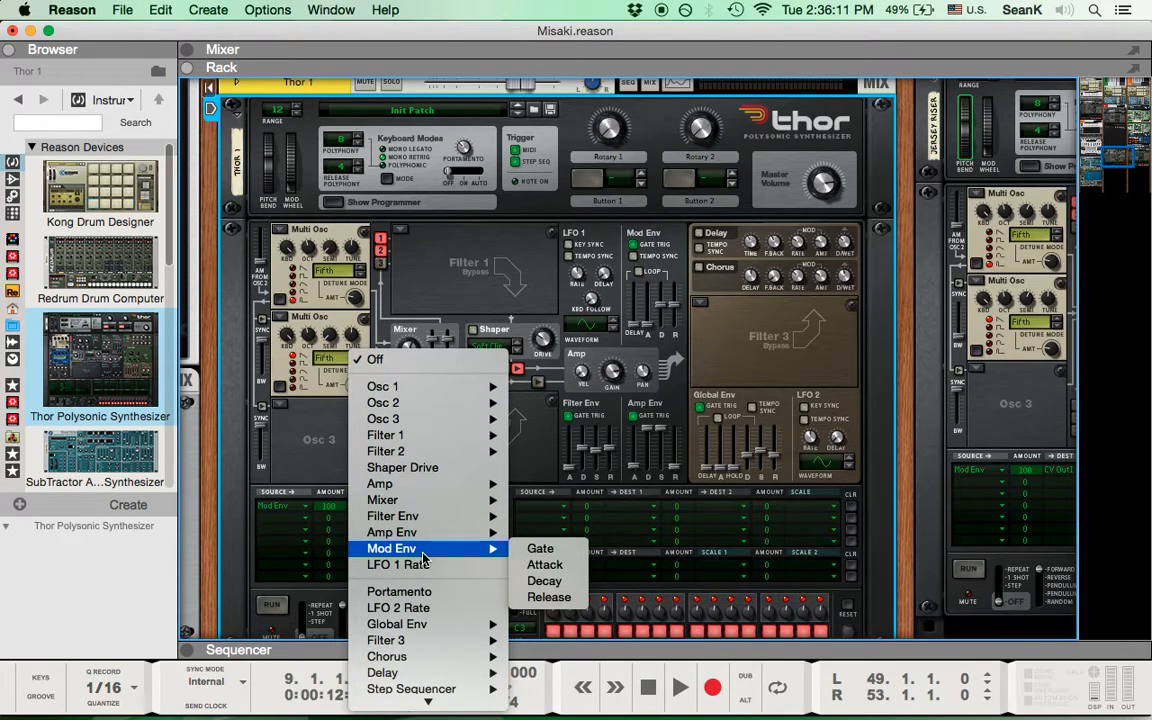
pyautogui.moveTo(450, 682)
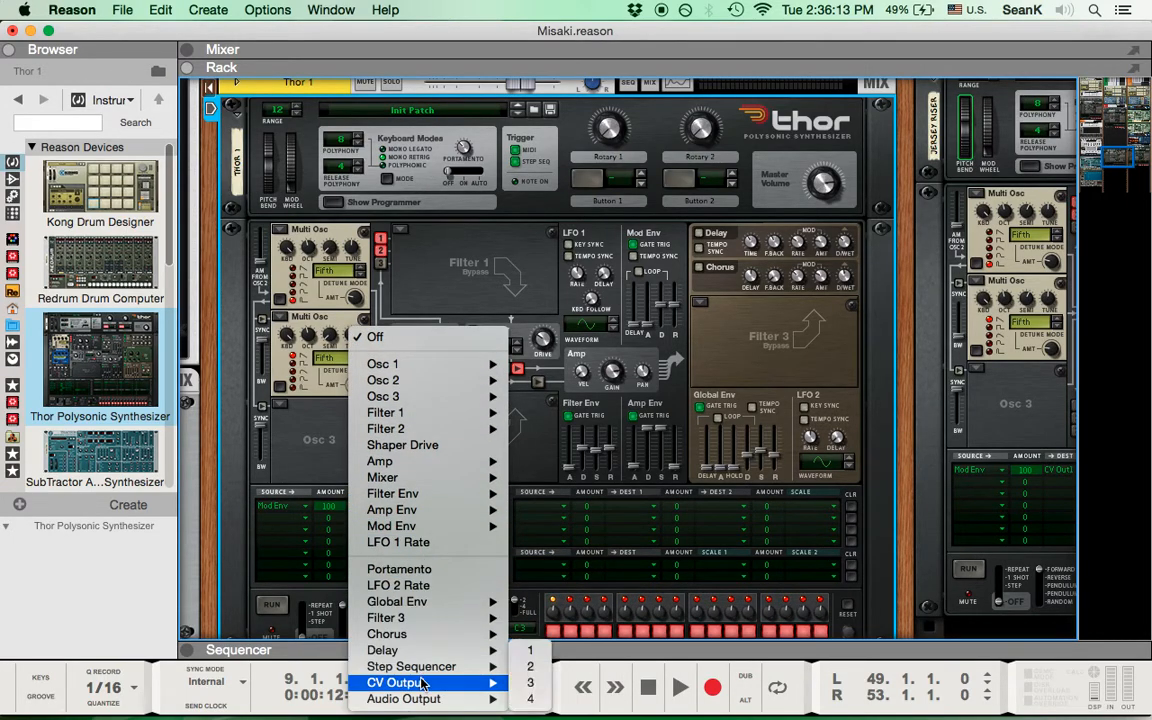
pyautogui.click(530, 653)
# Examine the CV 1 to Pitch Bend cable on the back of Thor 1 and return to the front.
pyautogui.press('Tab')
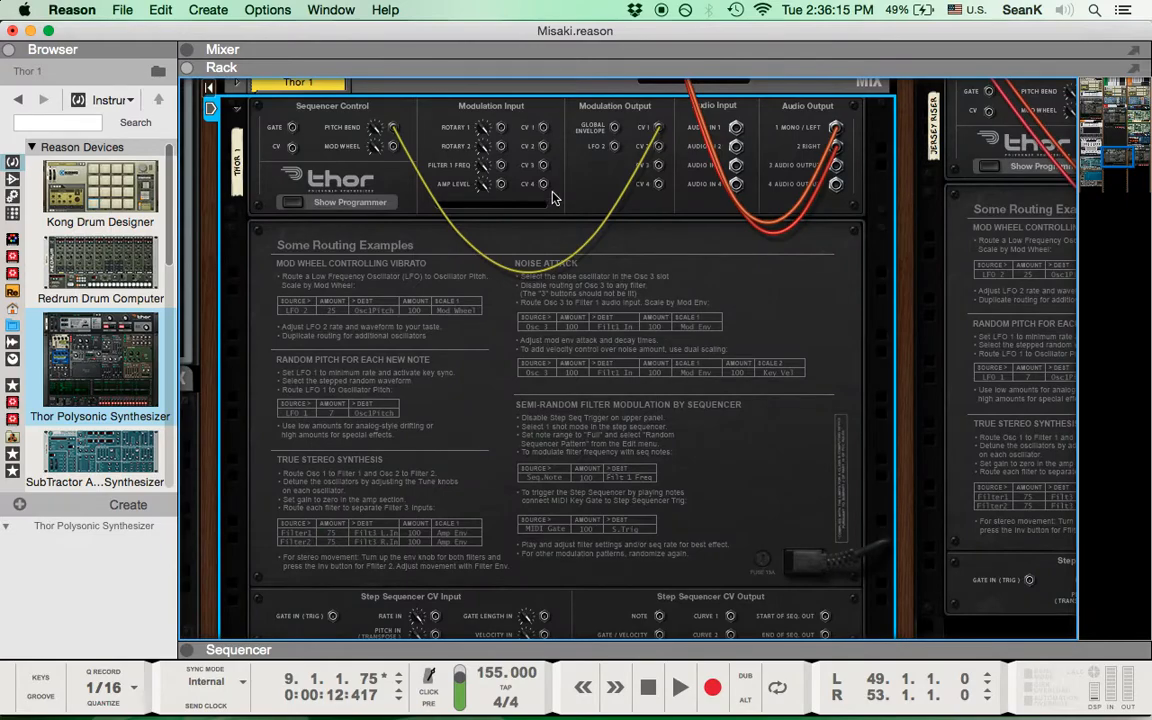
pyautogui.press('Tab')
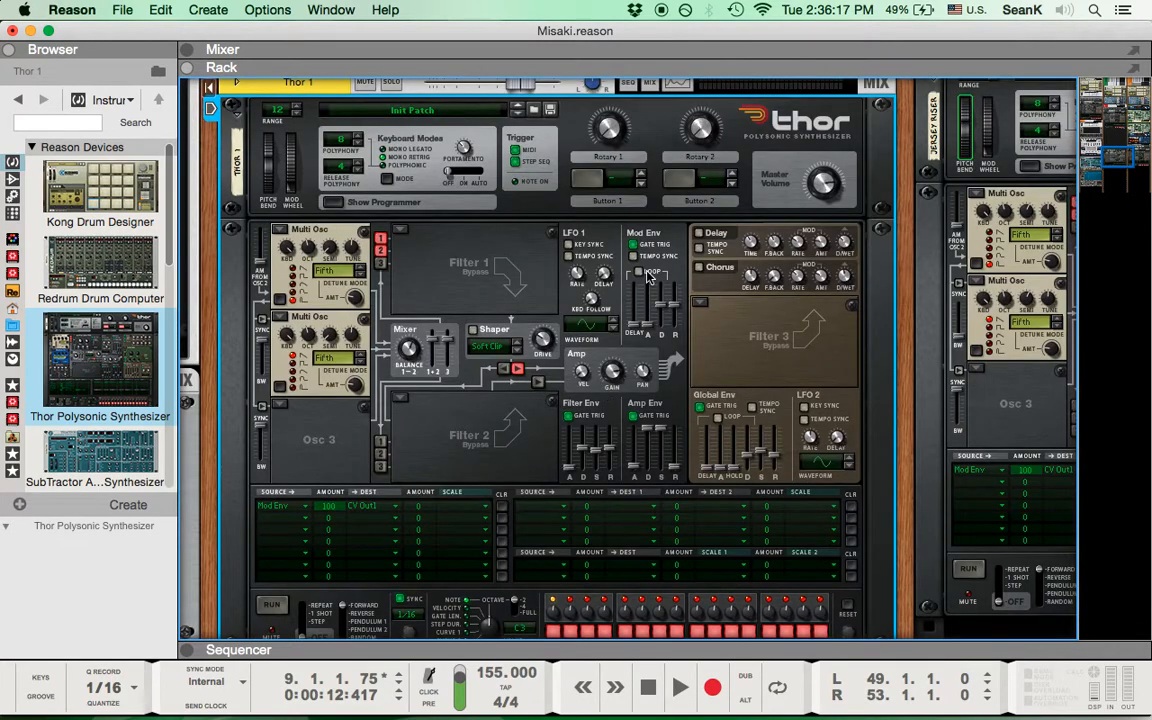
pyautogui.press('Tab')
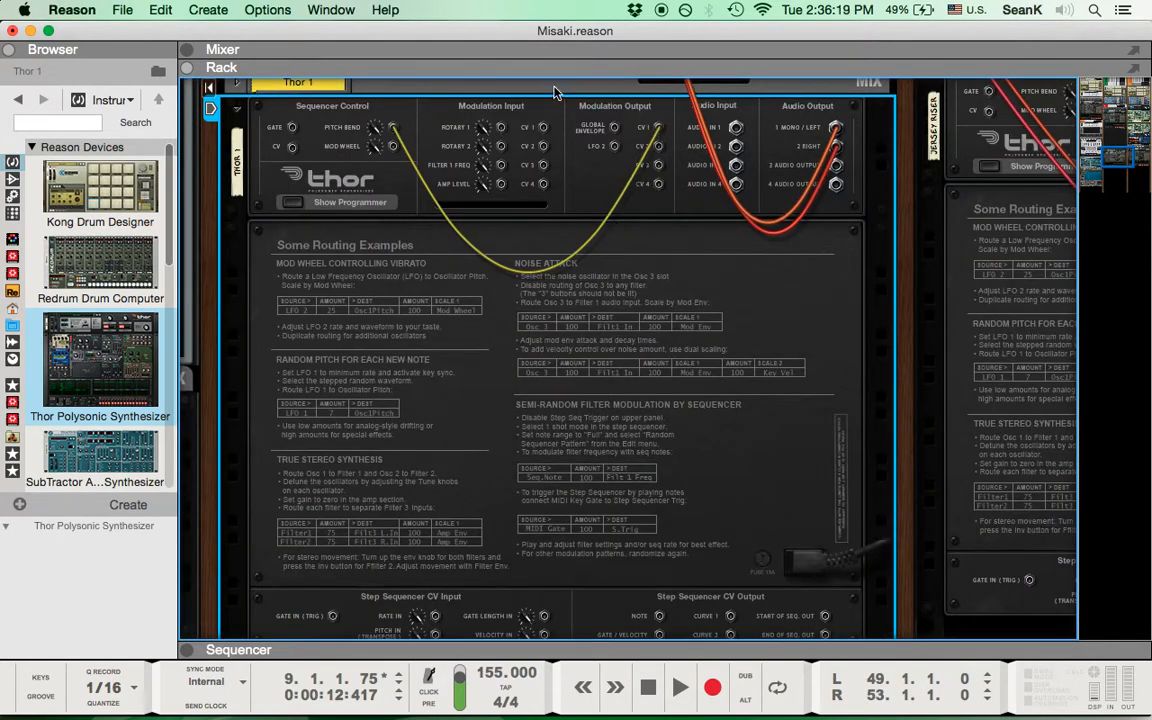
pyautogui.press('Tab')
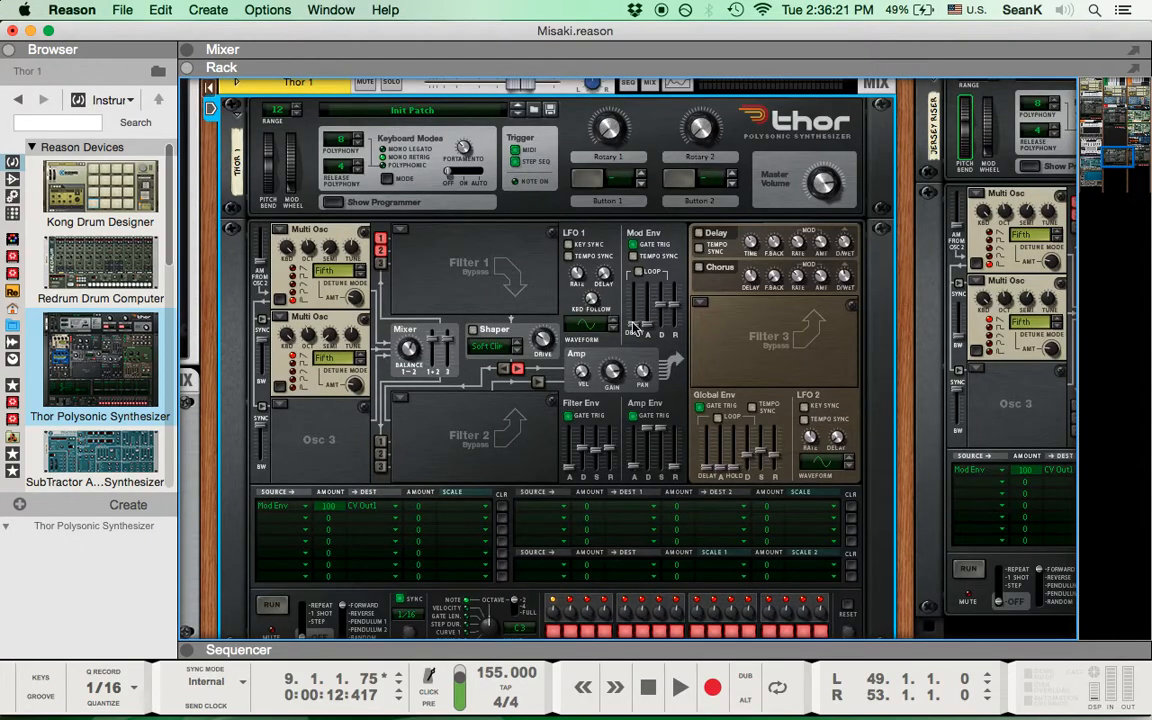
# Enable tempo sync on Thor 1's Mod Env and raise its attack to about halfway.
pyautogui.click(634, 258)
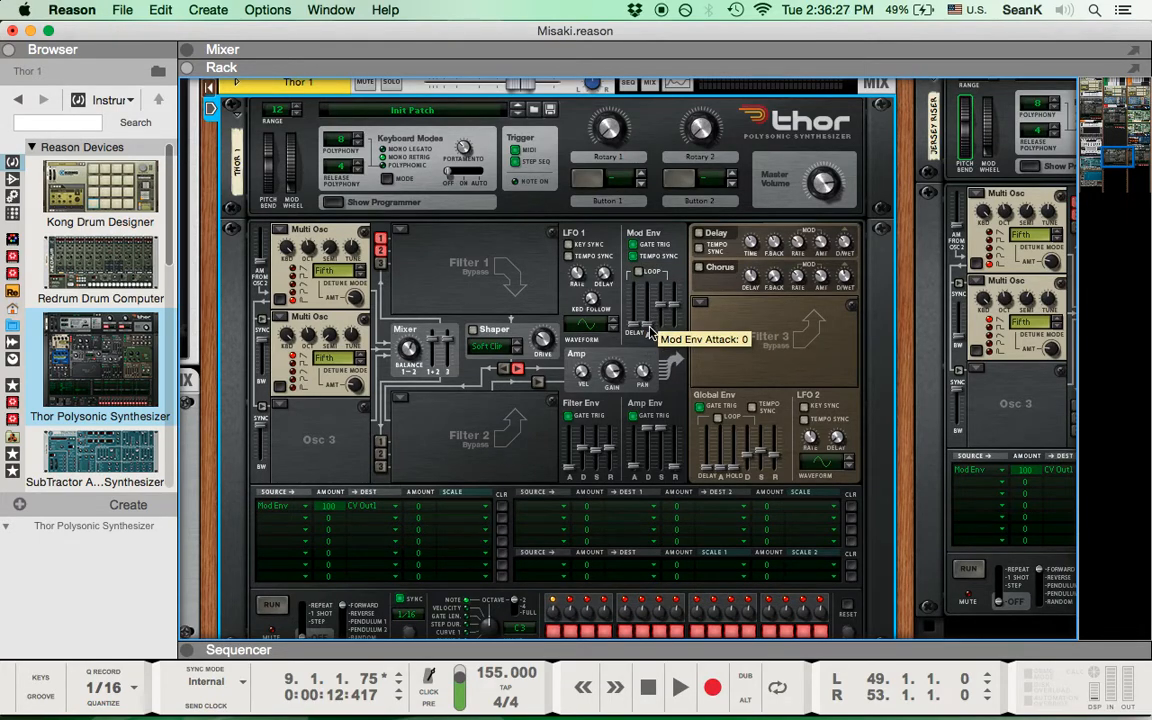
pyautogui.moveTo(650, 330); pyautogui.dragTo(650, 306)
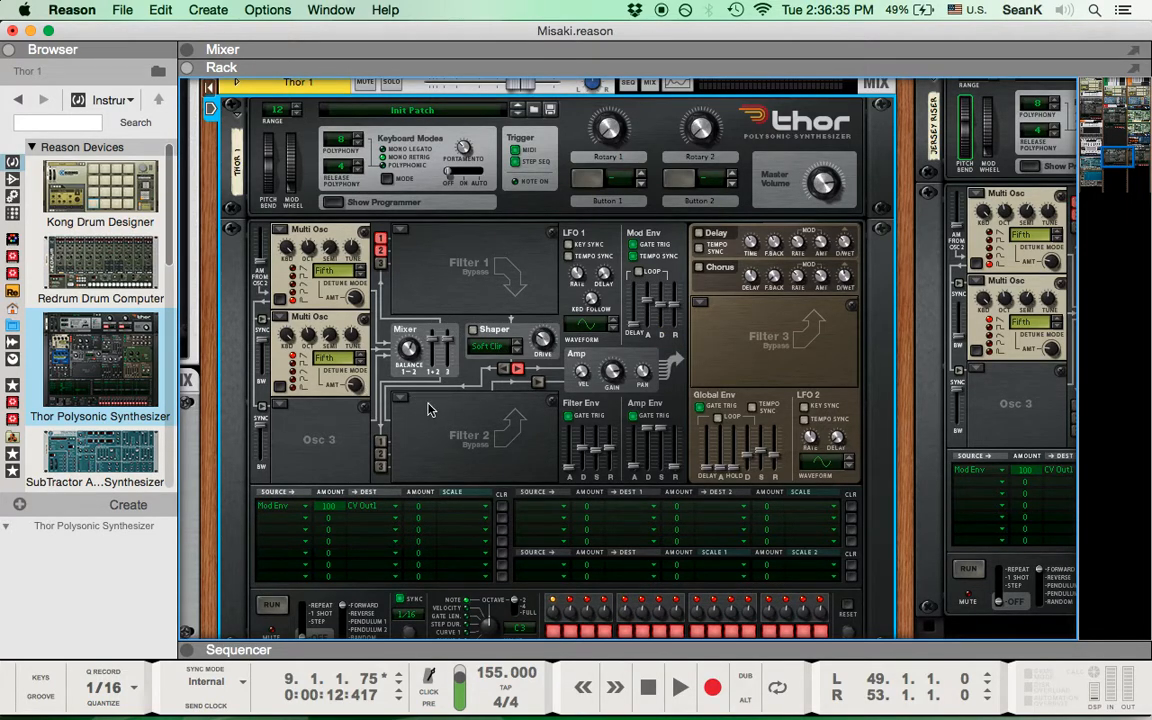
# Show the on-screen piano keys, play a test note on Thor 1, and hide them again.
pyautogui.press('F4')
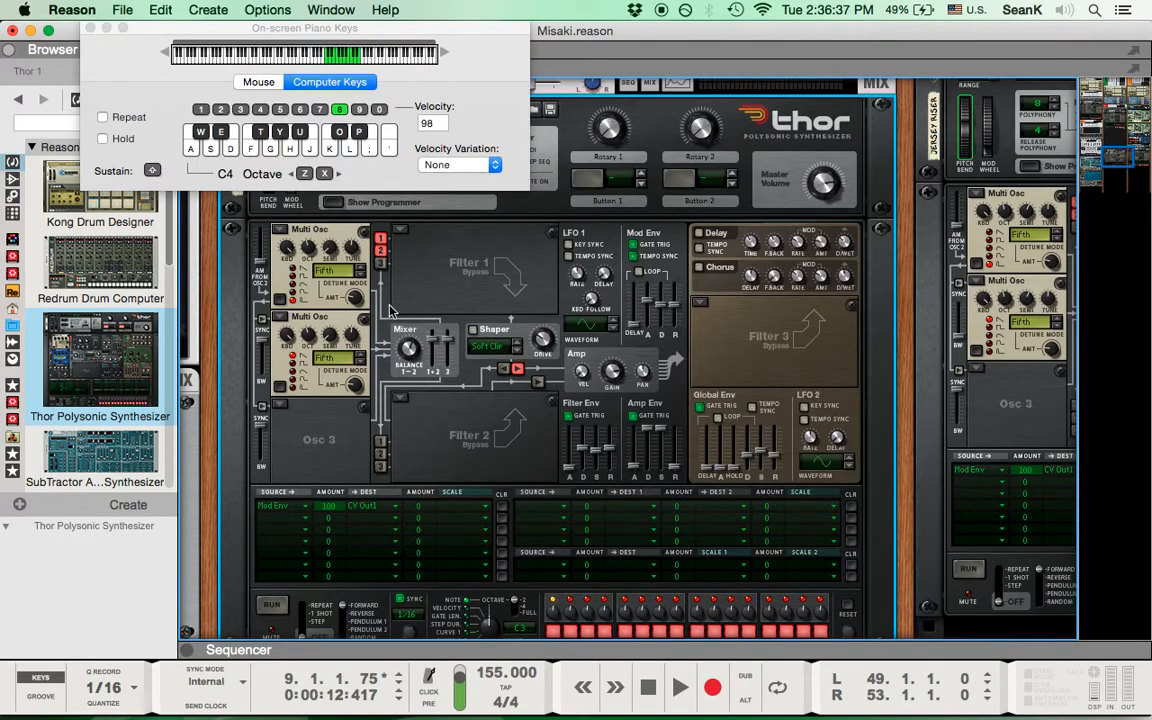
pyautogui.press('f')
pyautogui.click(90, 28)
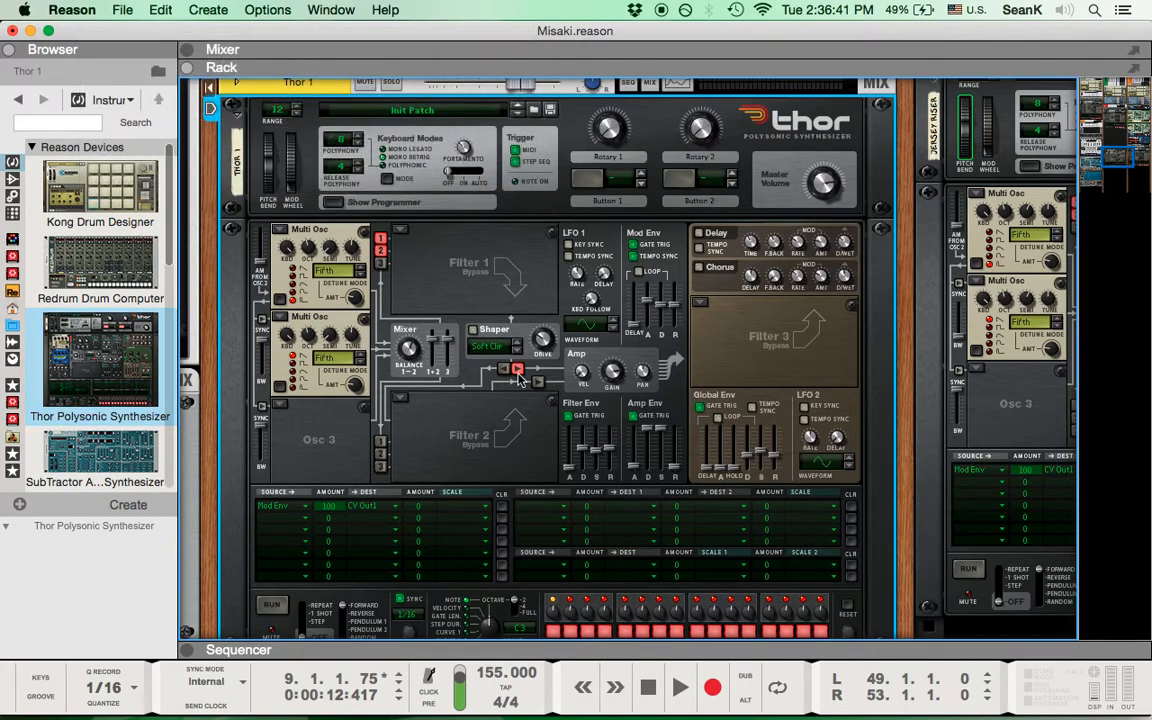
pyautogui.scroll(2, 507, 273)
pyautogui.scroll(-2, 507, 273)
pyautogui.hscroll(-1, 507, 273)
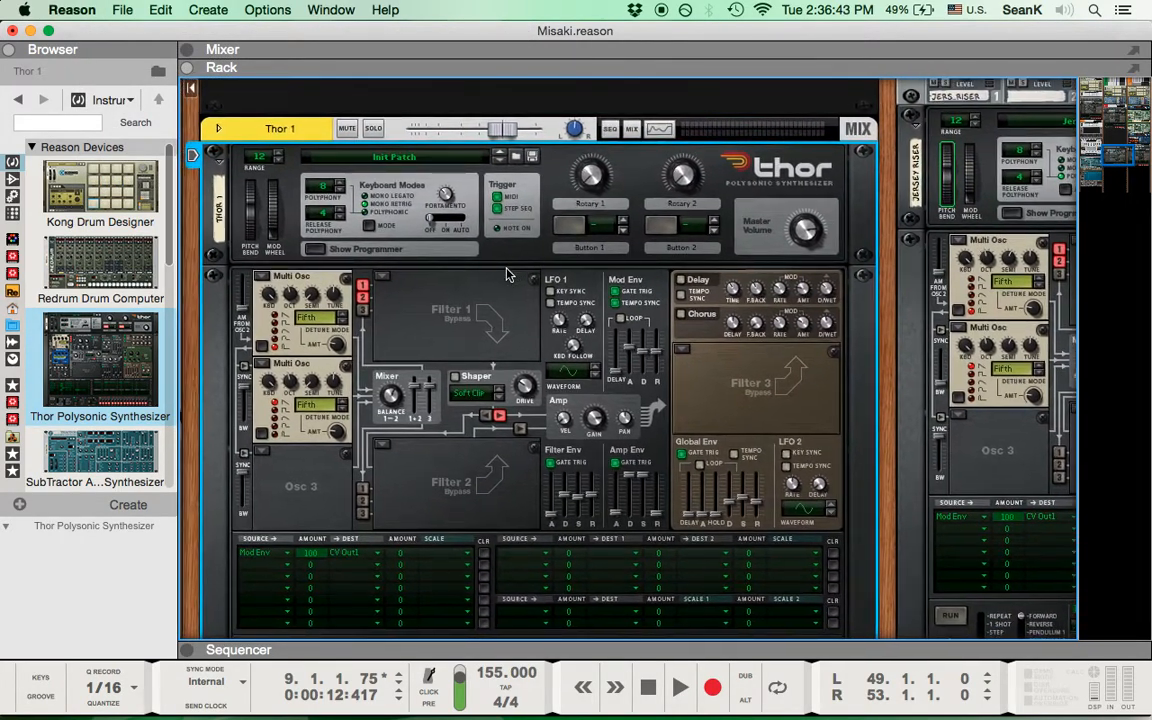
pyautogui.scroll(-2, 507, 273)
pyautogui.hscroll(1, 507, 273)
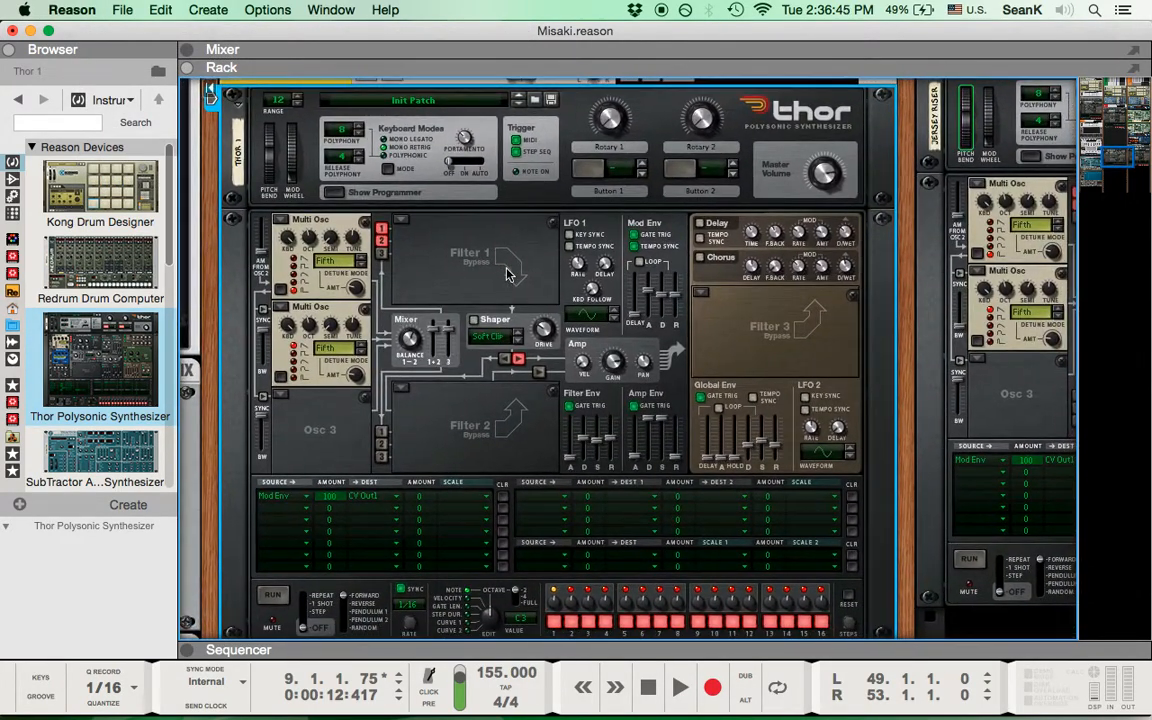